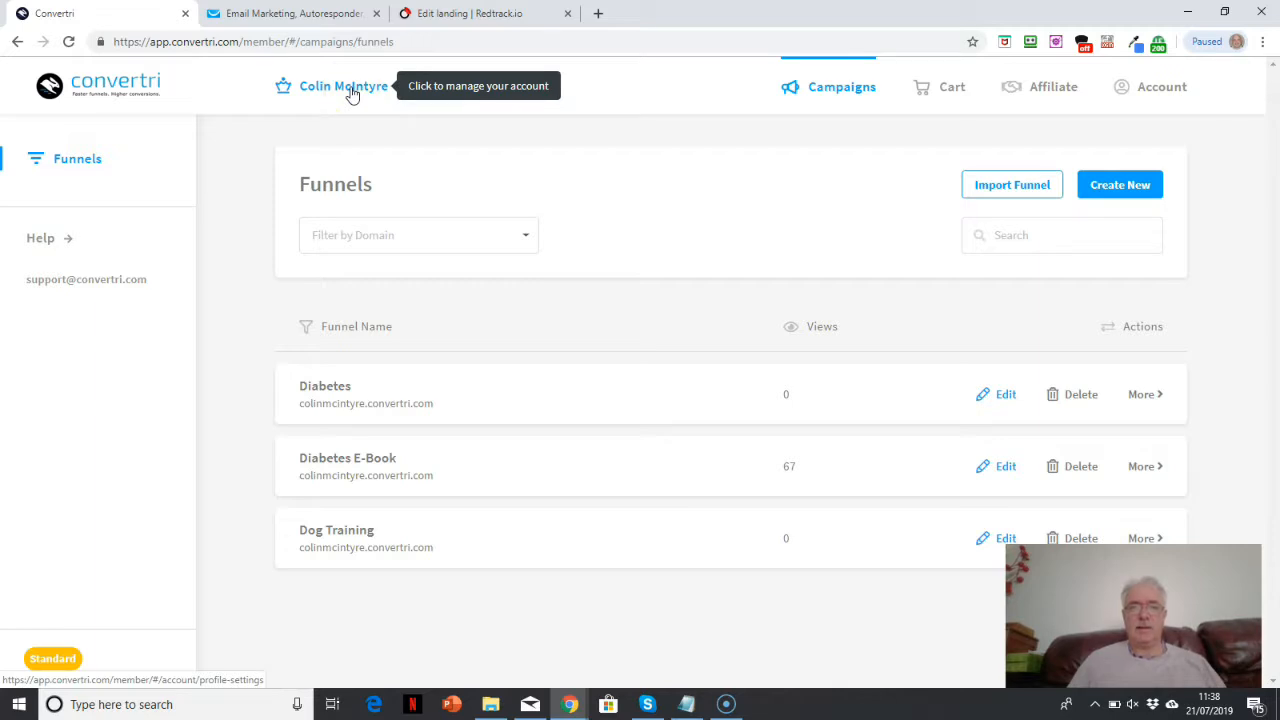
# Step: Open the account's integrations and look through the available services down to the autoresponders
pyautogui.click(351, 93)
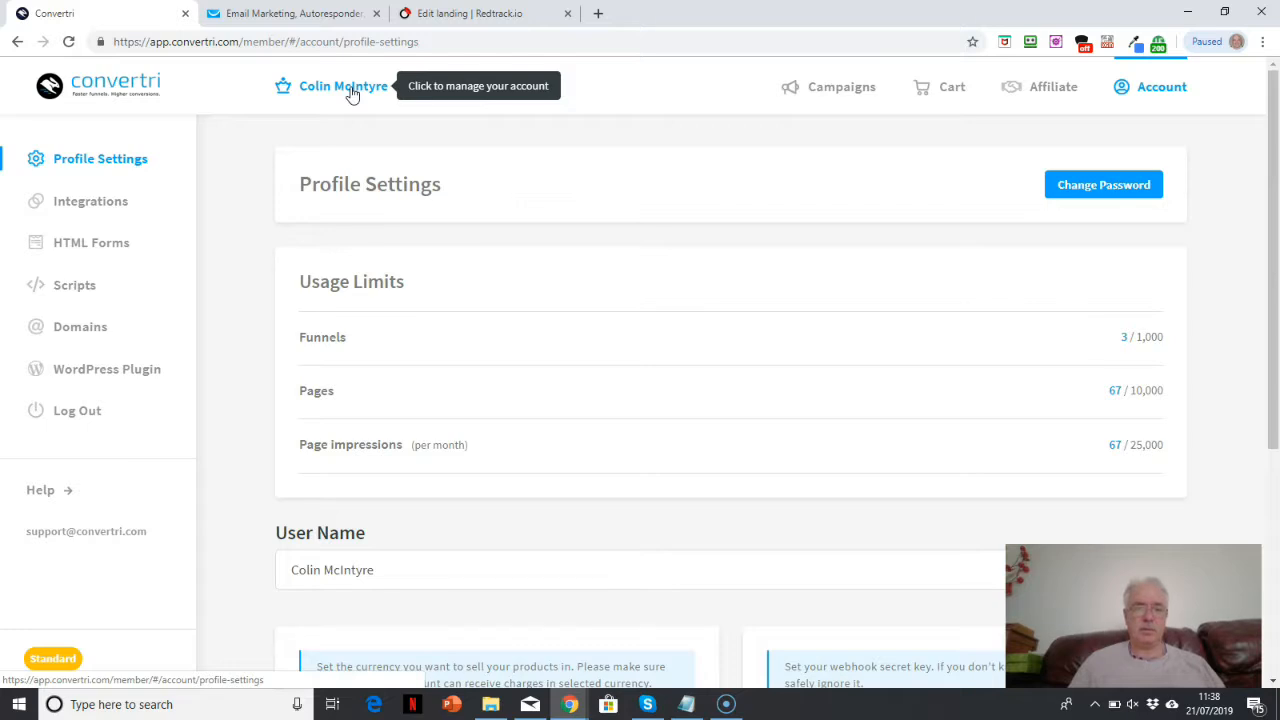
pyautogui.click(98, 203)
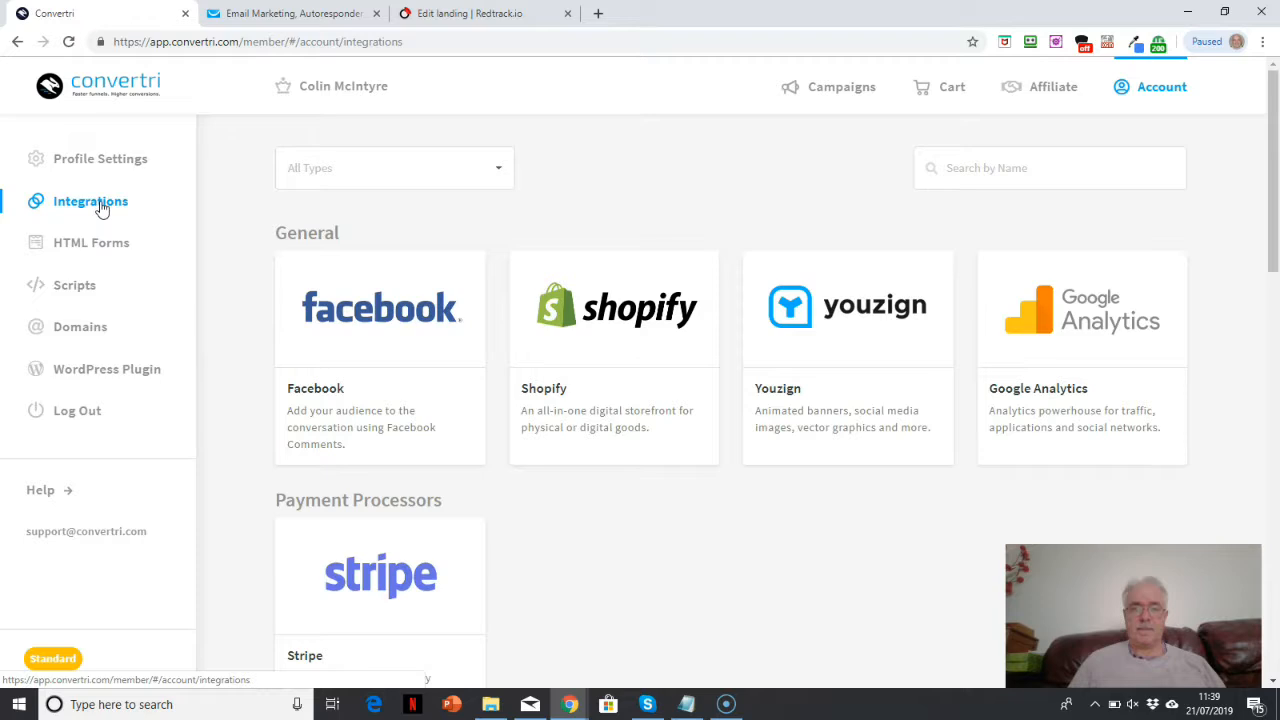
pyautogui.moveTo(1273, 178); pyautogui.dragTo(1273, 340)
pyautogui.moveTo(635, 345)
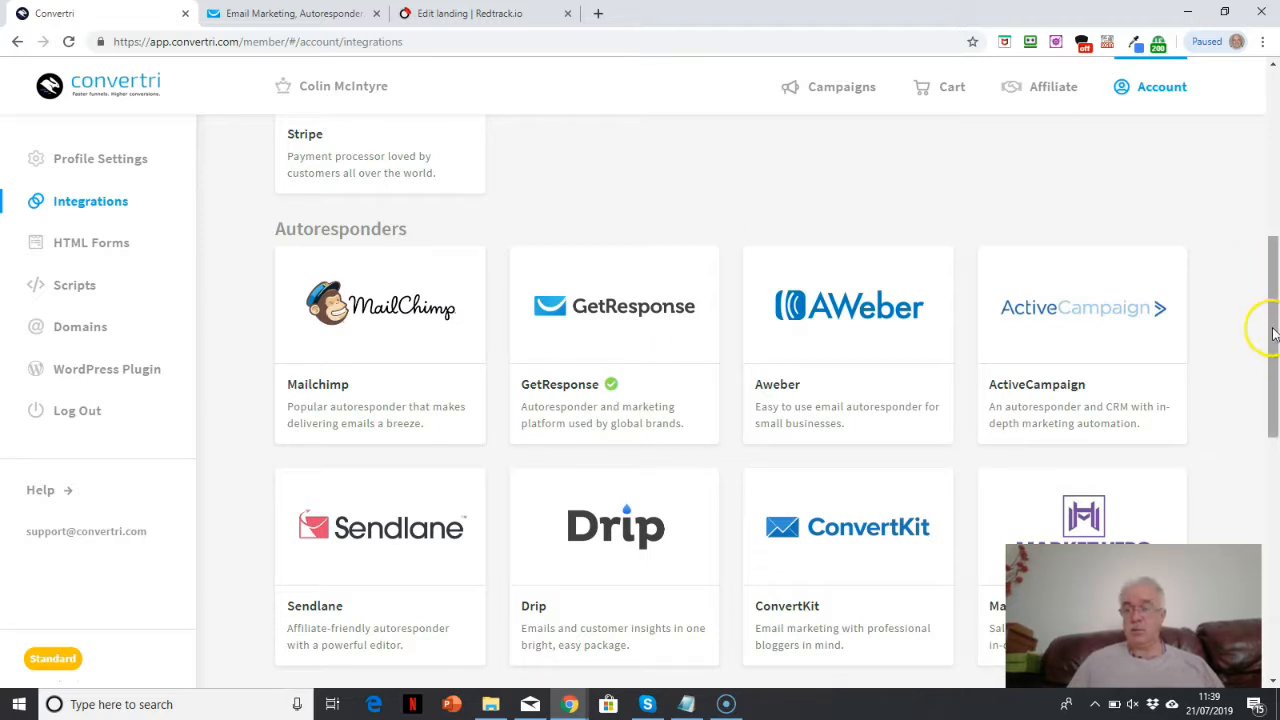
pyautogui.moveTo(1268, 335); pyautogui.dragTo(1260, 167)
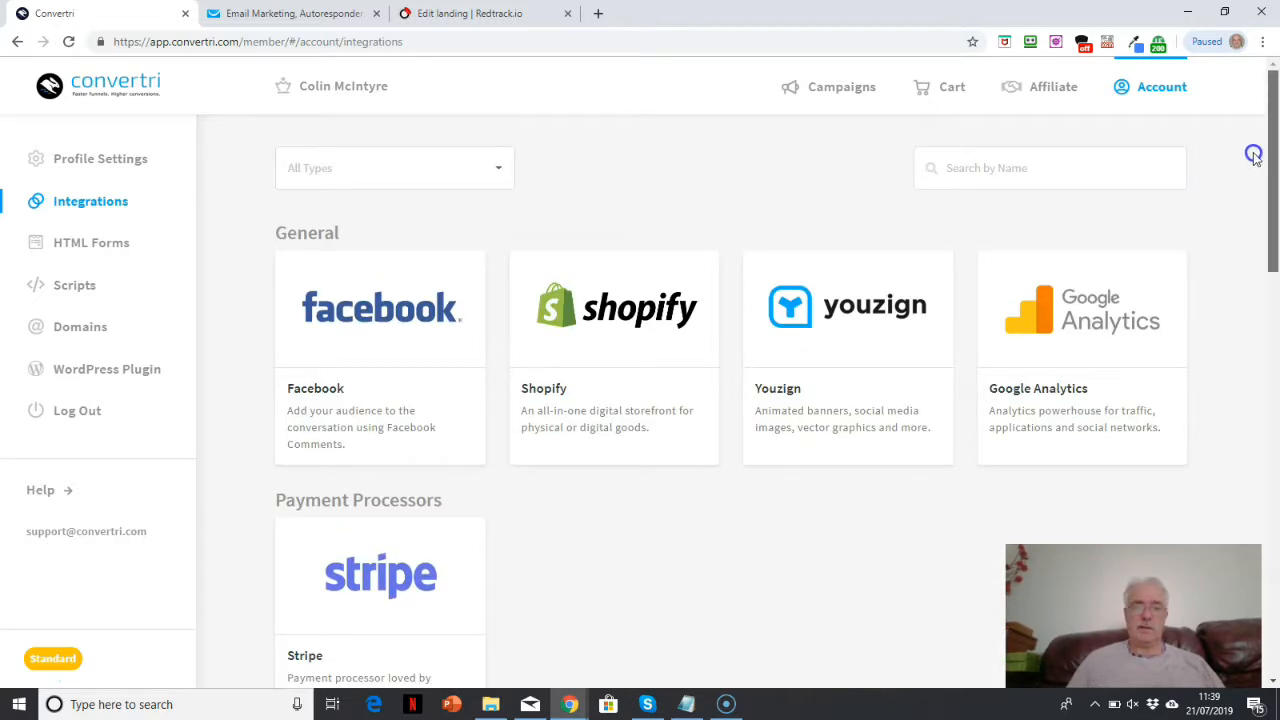
# Step: Open the Float page of the Diabetes E-Book funnel for editing
pyautogui.click(106, 82)
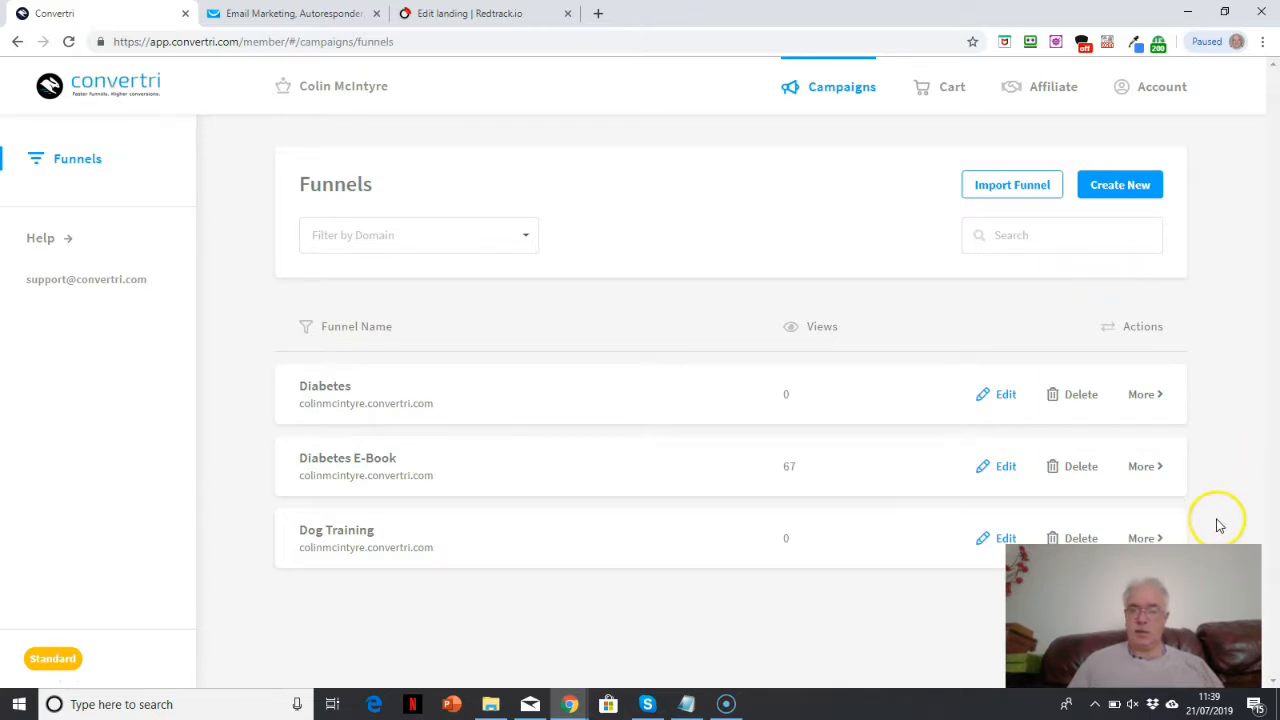
pyautogui.click(1005, 466)
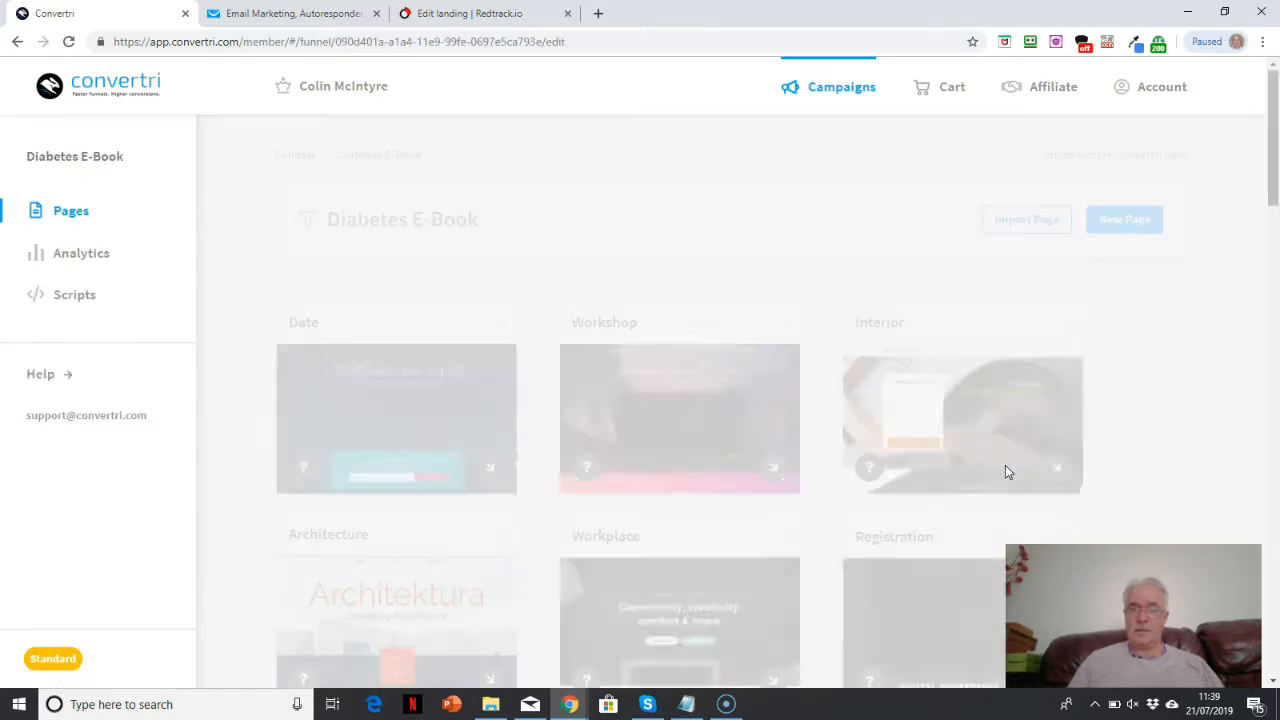
pyautogui.moveTo(1275, 148); pyautogui.dragTo(1275, 640)
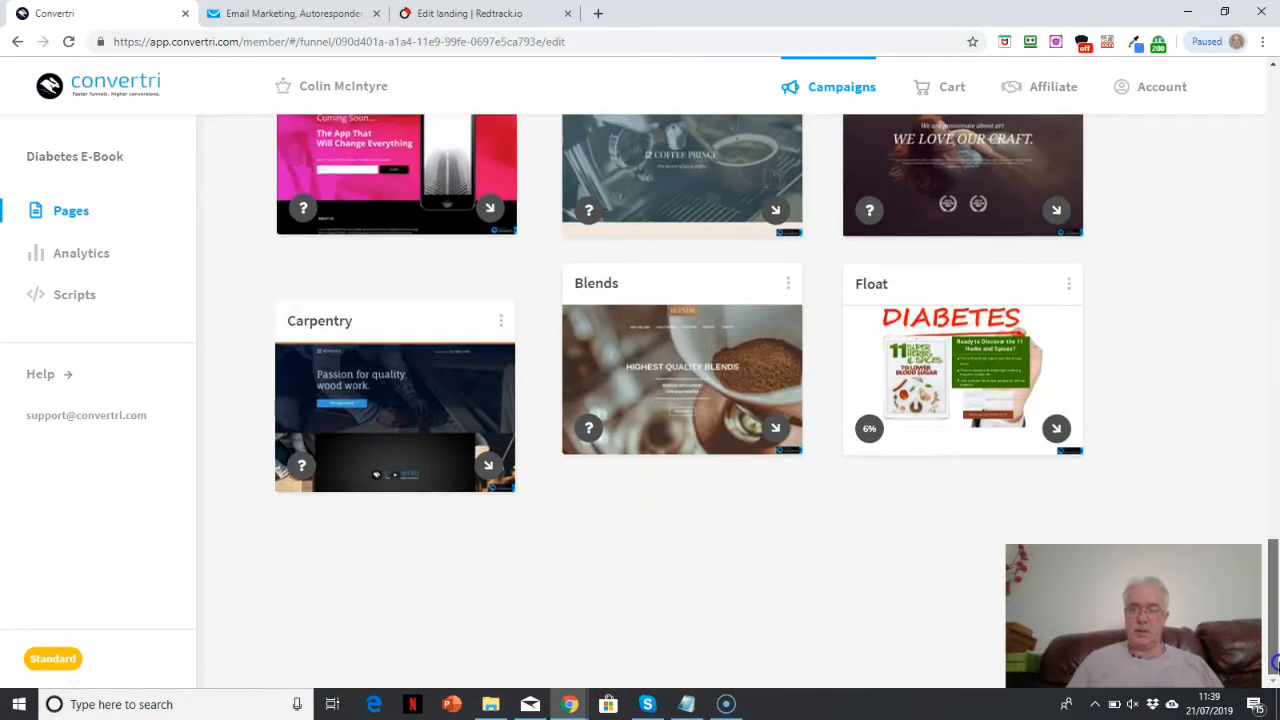
pyautogui.moveTo(1030, 440)
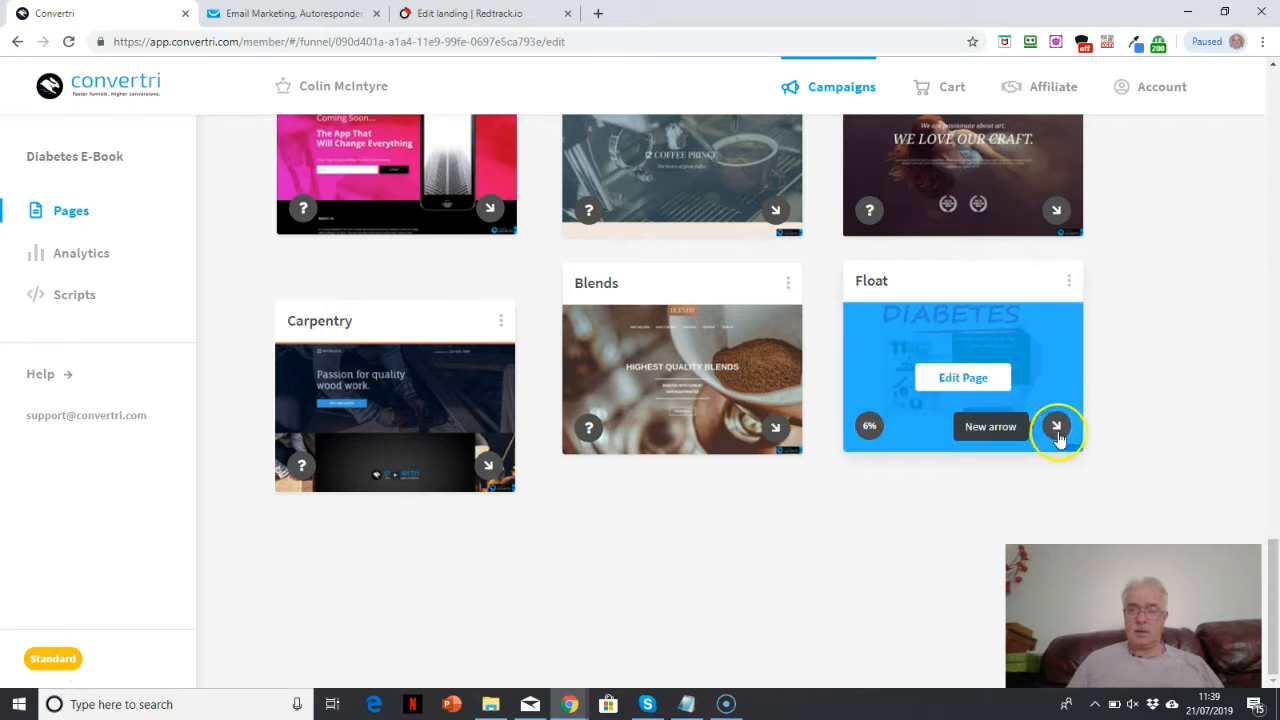
pyautogui.click(970, 377)
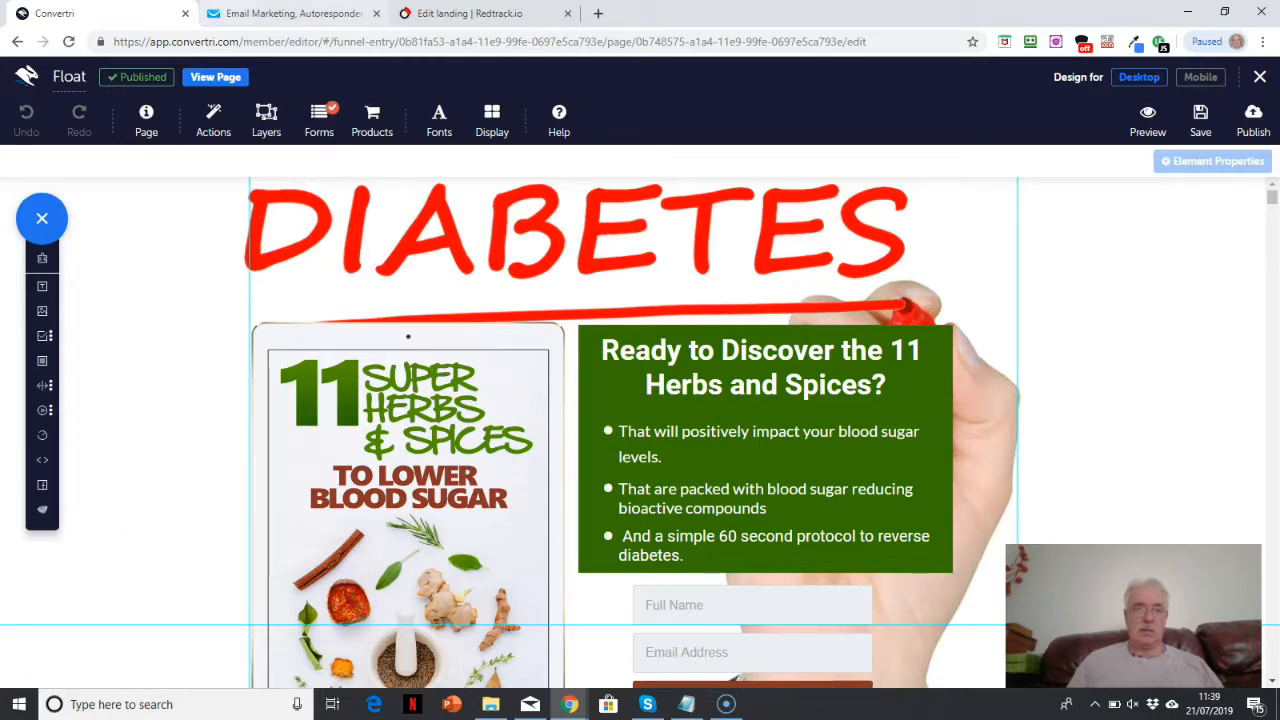
# Step: View the published Float page and examine its landing URL, click URLs and LP views script in RedTrack
pyautogui.click(230, 80)
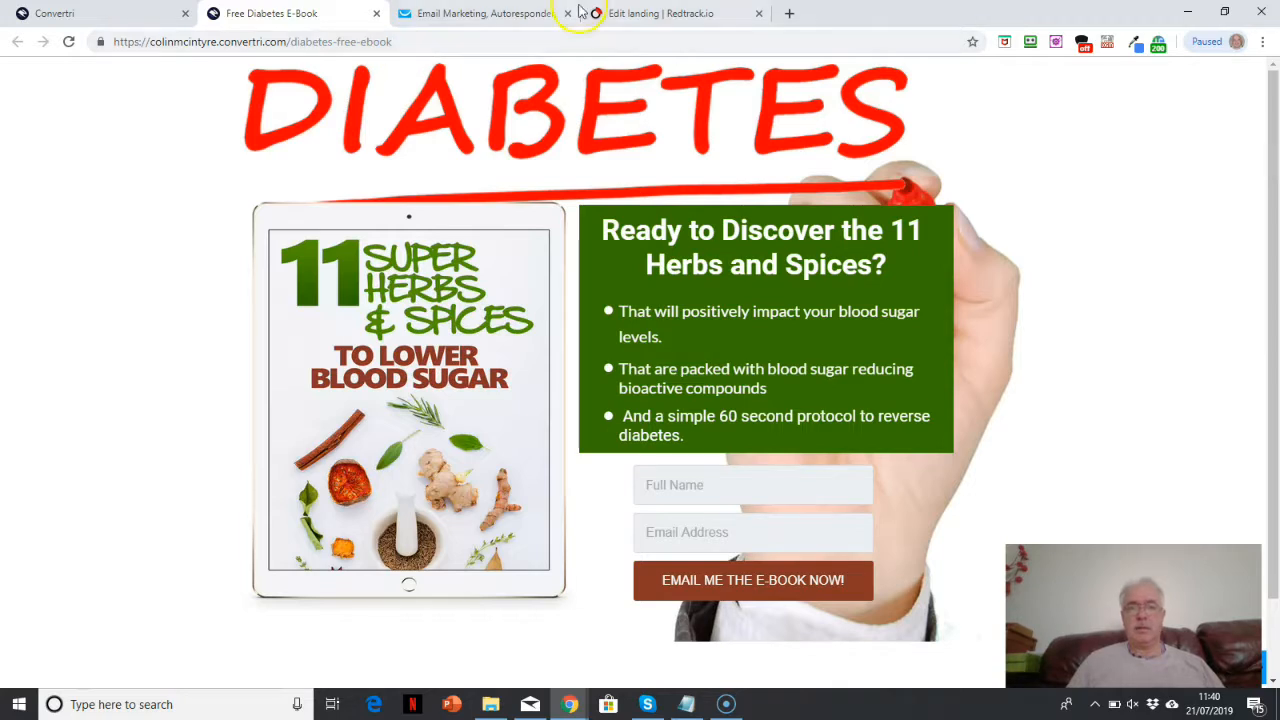
pyautogui.click(664, 12)
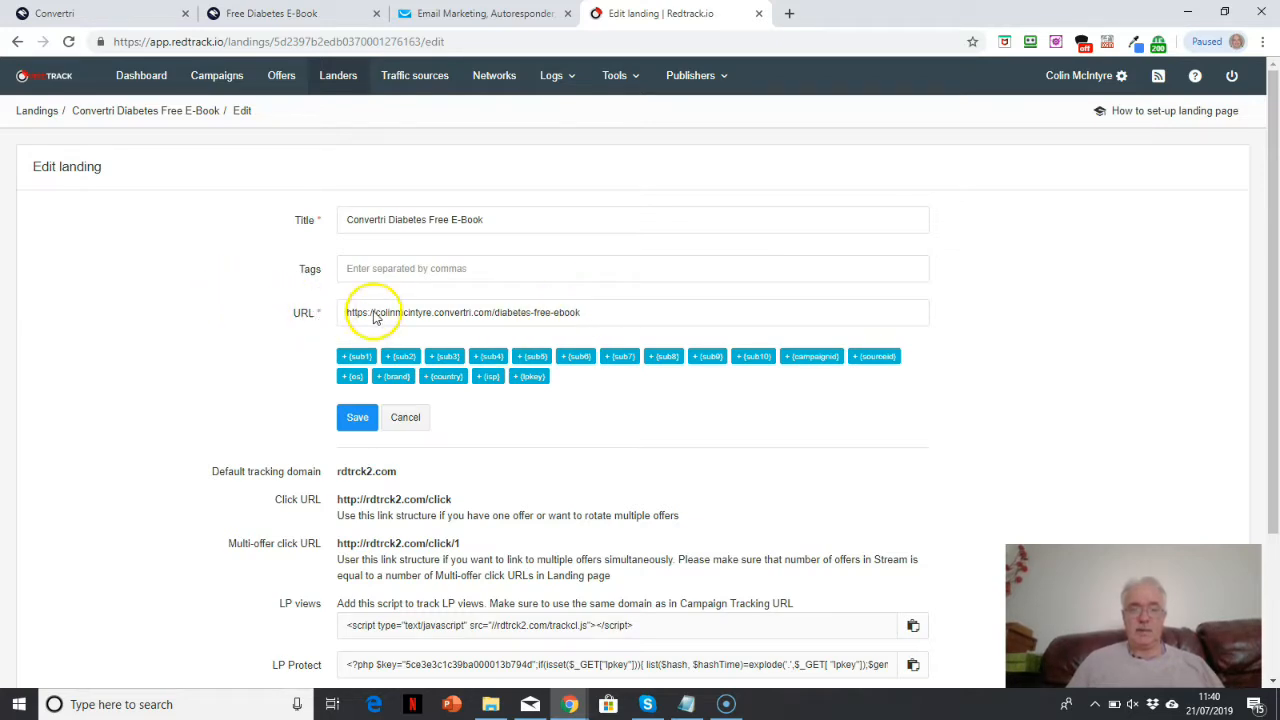
pyautogui.moveTo(1271, 214); pyautogui.dragTo(1276, 423)
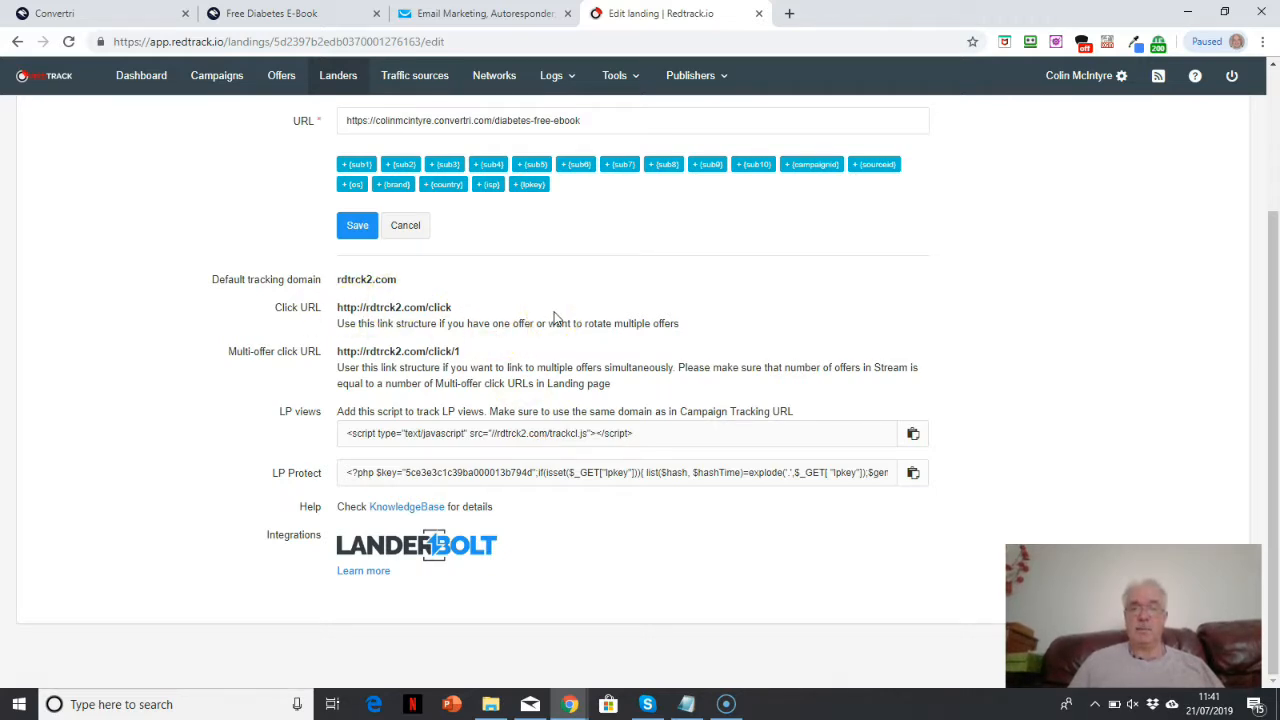
pyautogui.click(285, 18)
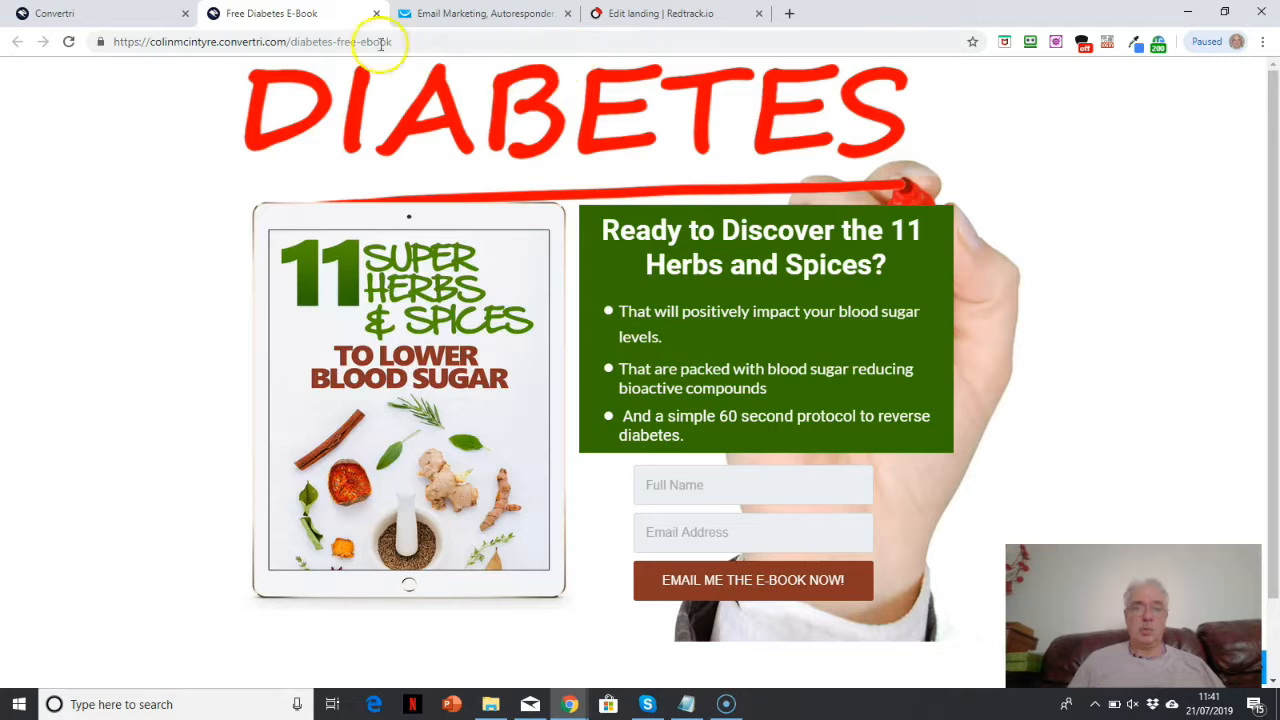
# Step: Return to the Convertri page editor and review the tracking script in the page's custom body scripts
pyautogui.click(120, 16)
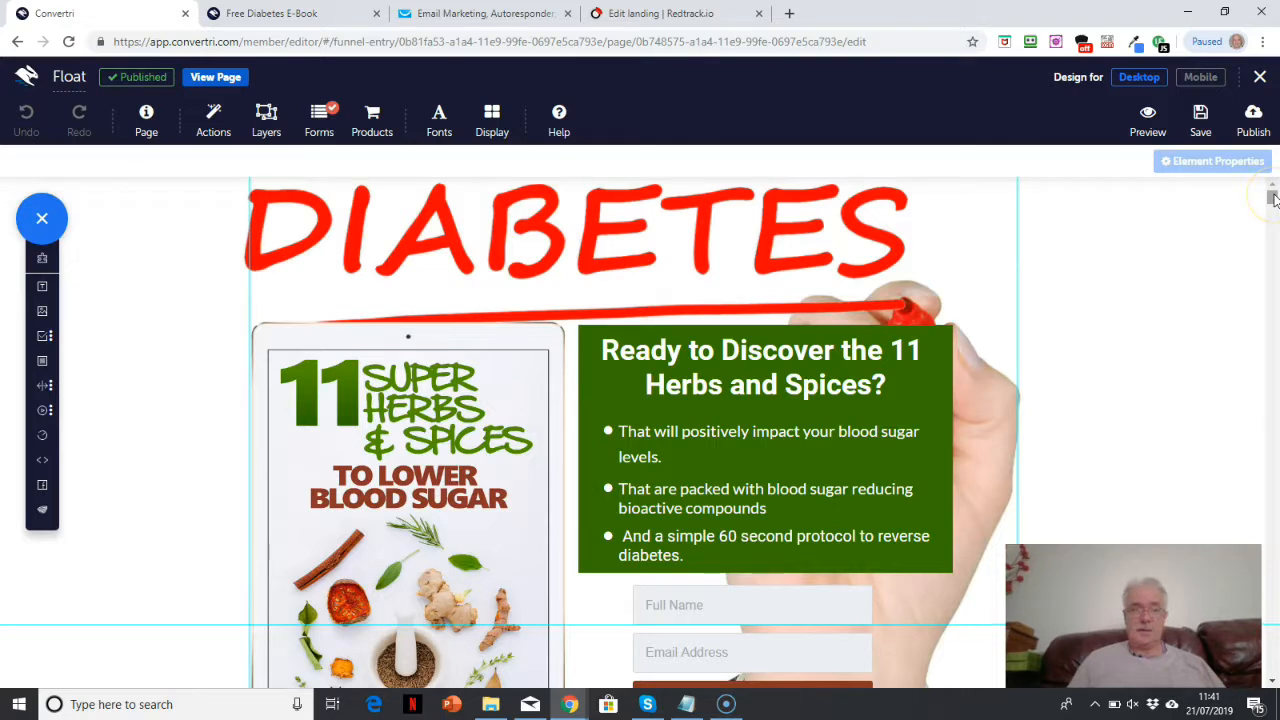
pyautogui.scroll(-1, 1273, 197)
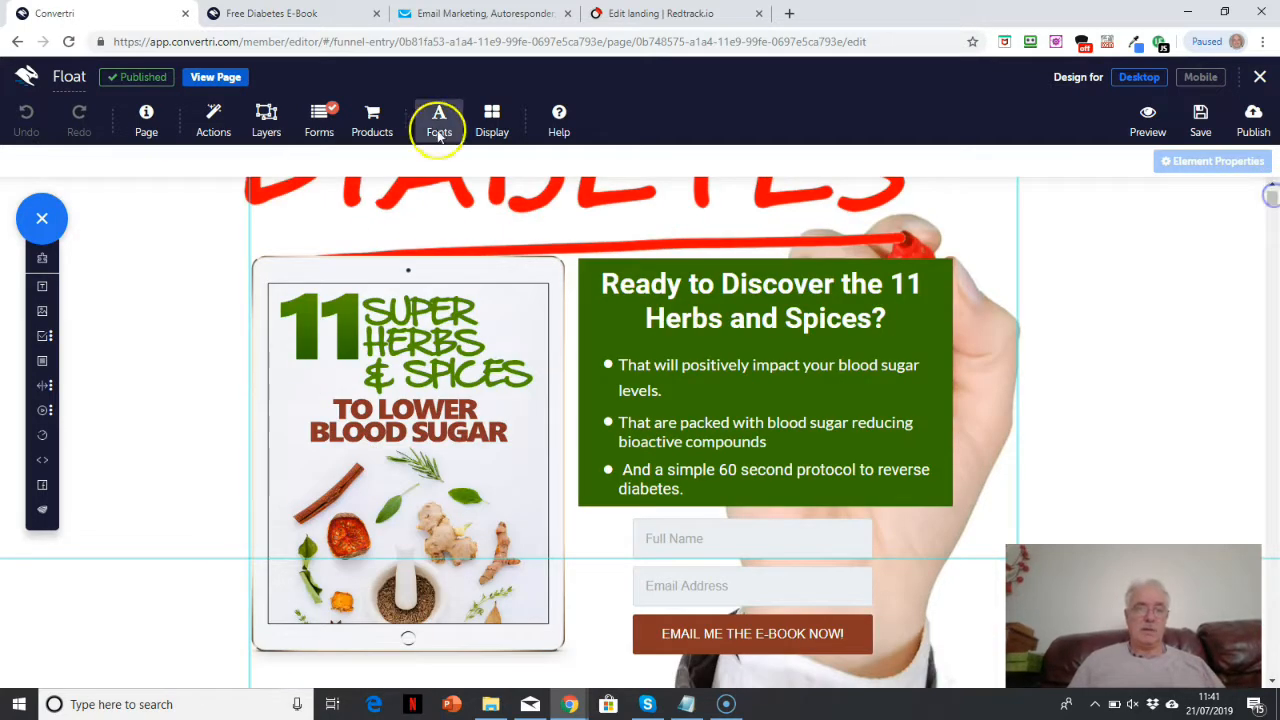
pyautogui.click(147, 125)
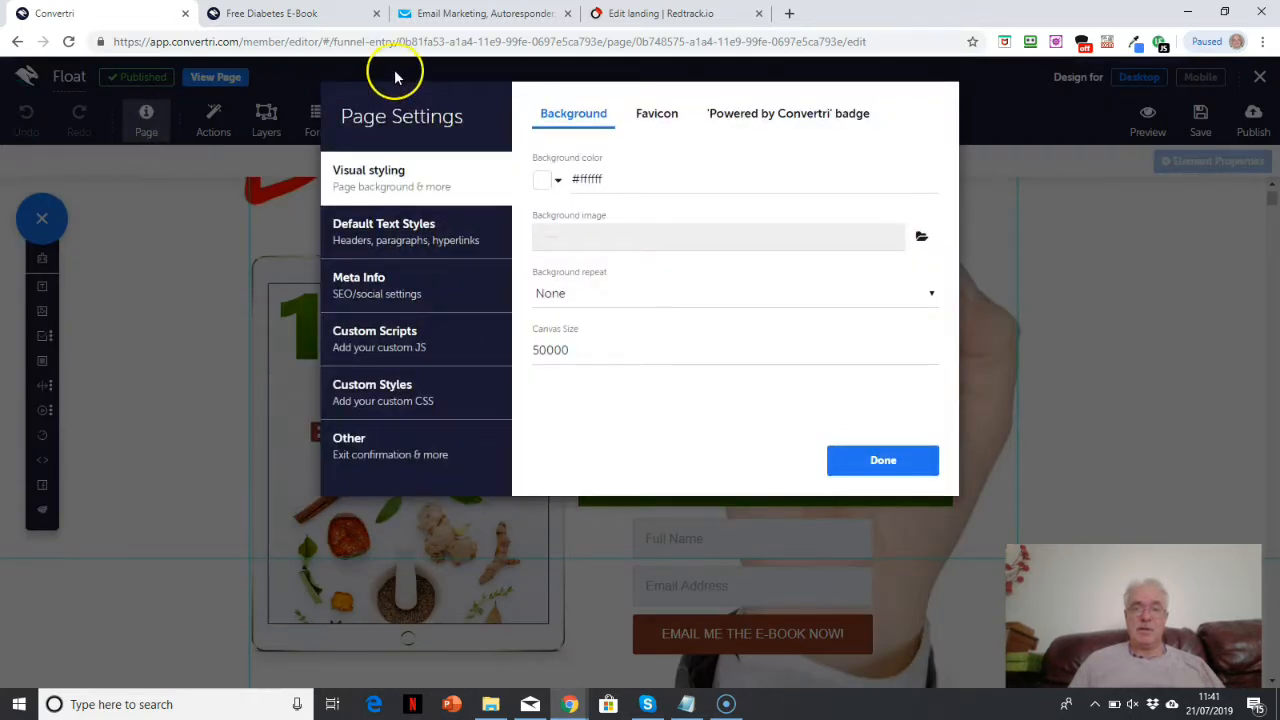
pyautogui.click(420, 349)
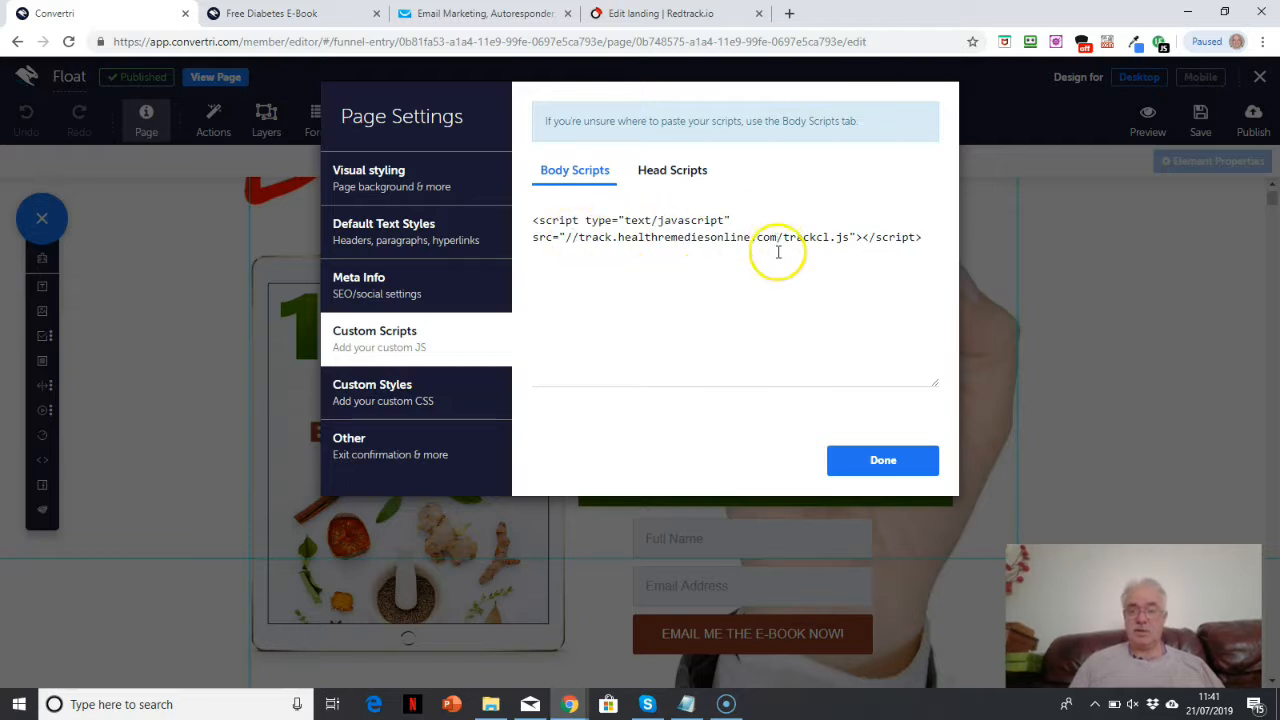
pyautogui.click(884, 461)
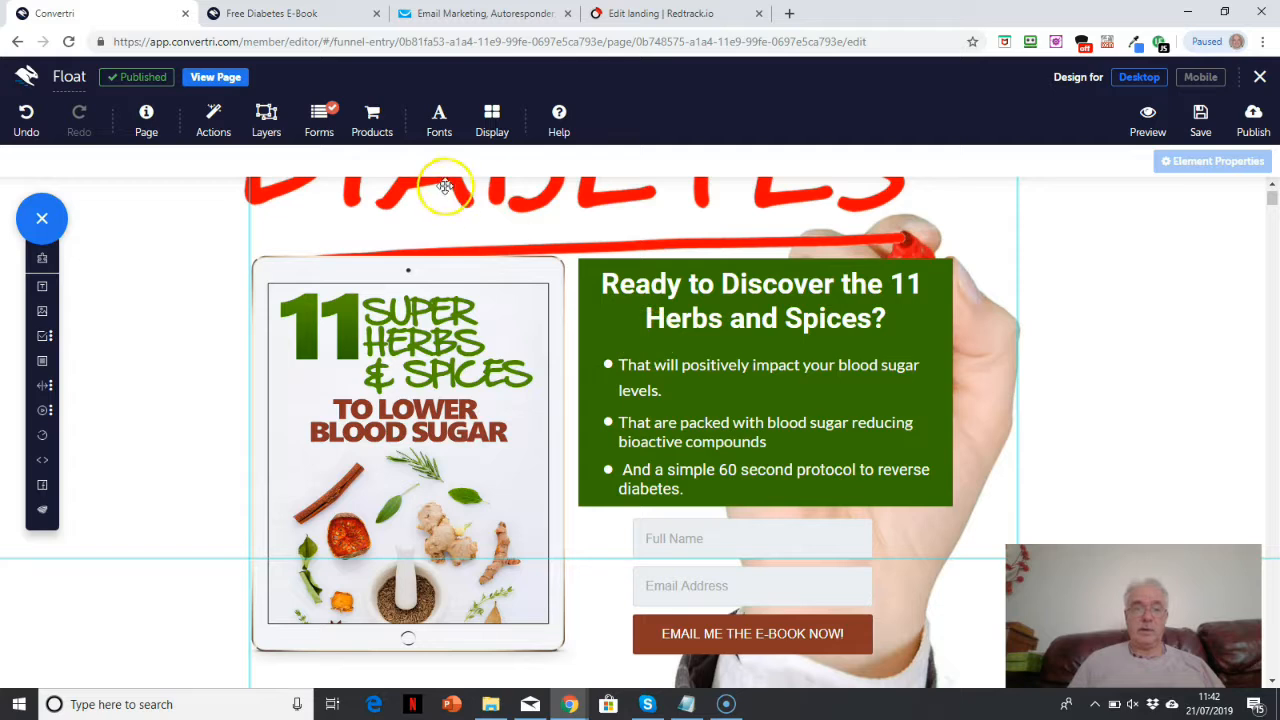
# Step: Review the form's GetResponse autoresponder setup, checking the campaign, the custom fields and the fixed fields
pyautogui.click(316, 130)
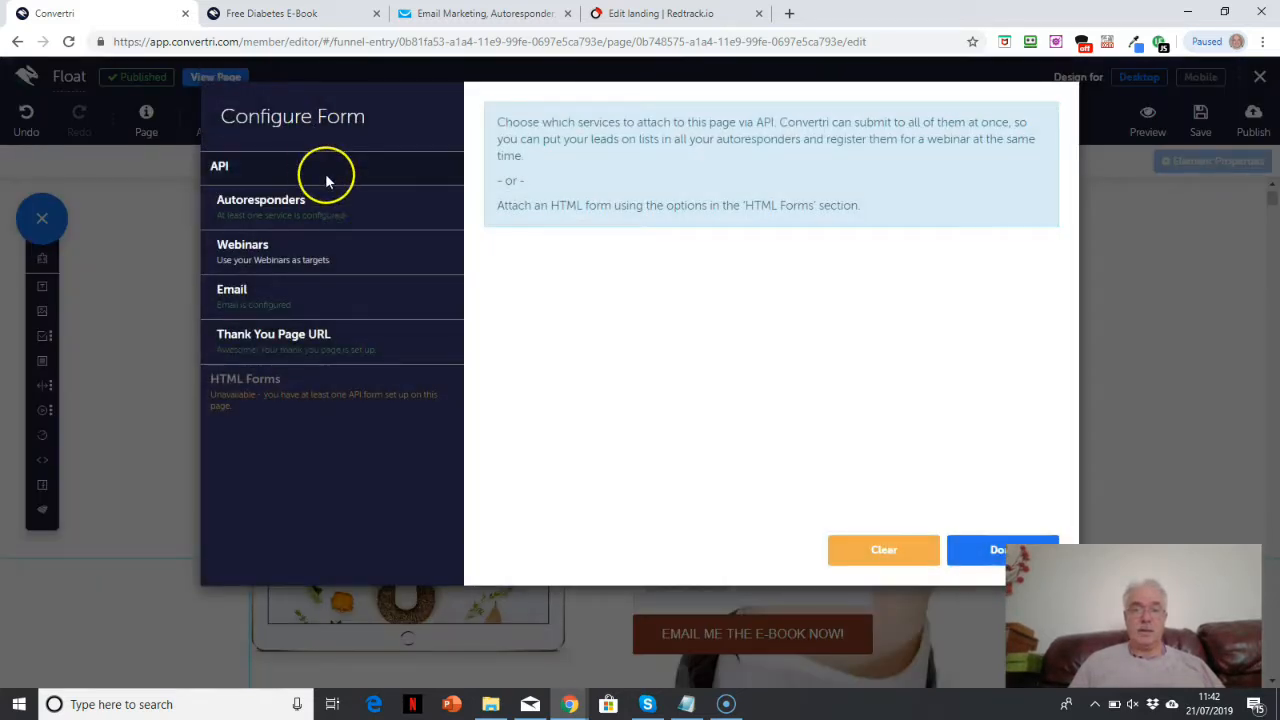
pyautogui.click(310, 215)
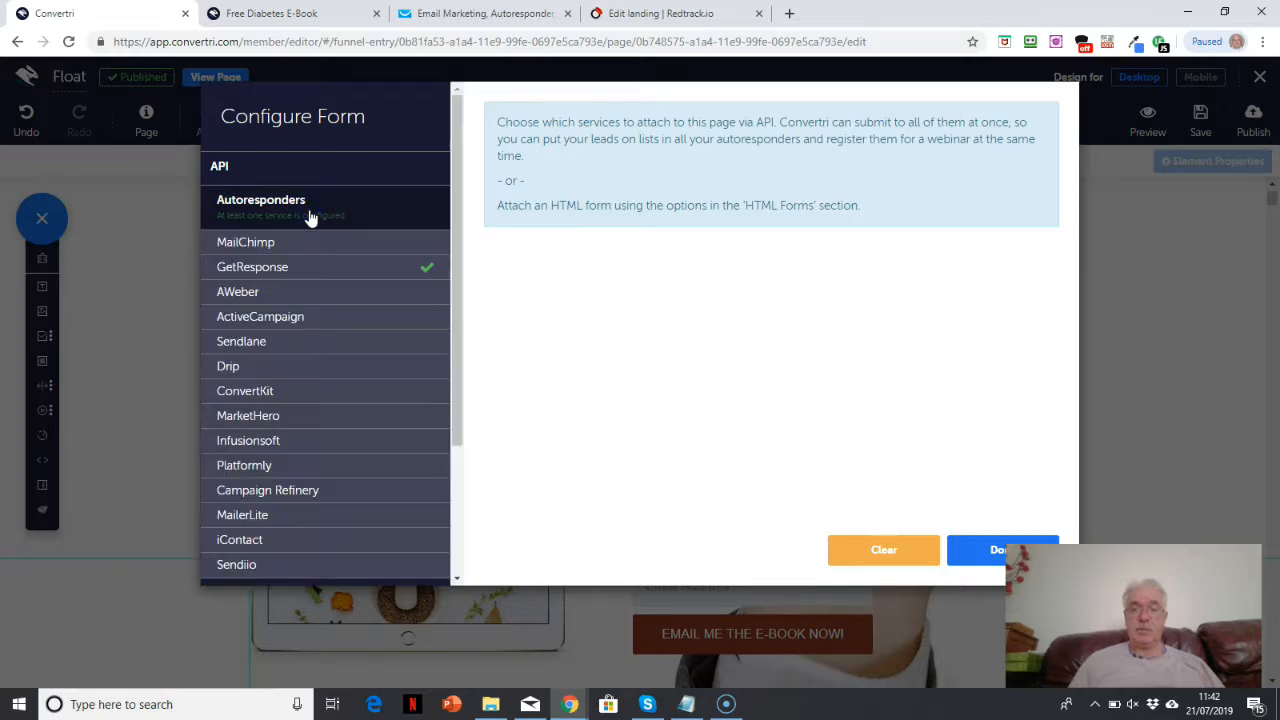
pyautogui.click(331, 275)
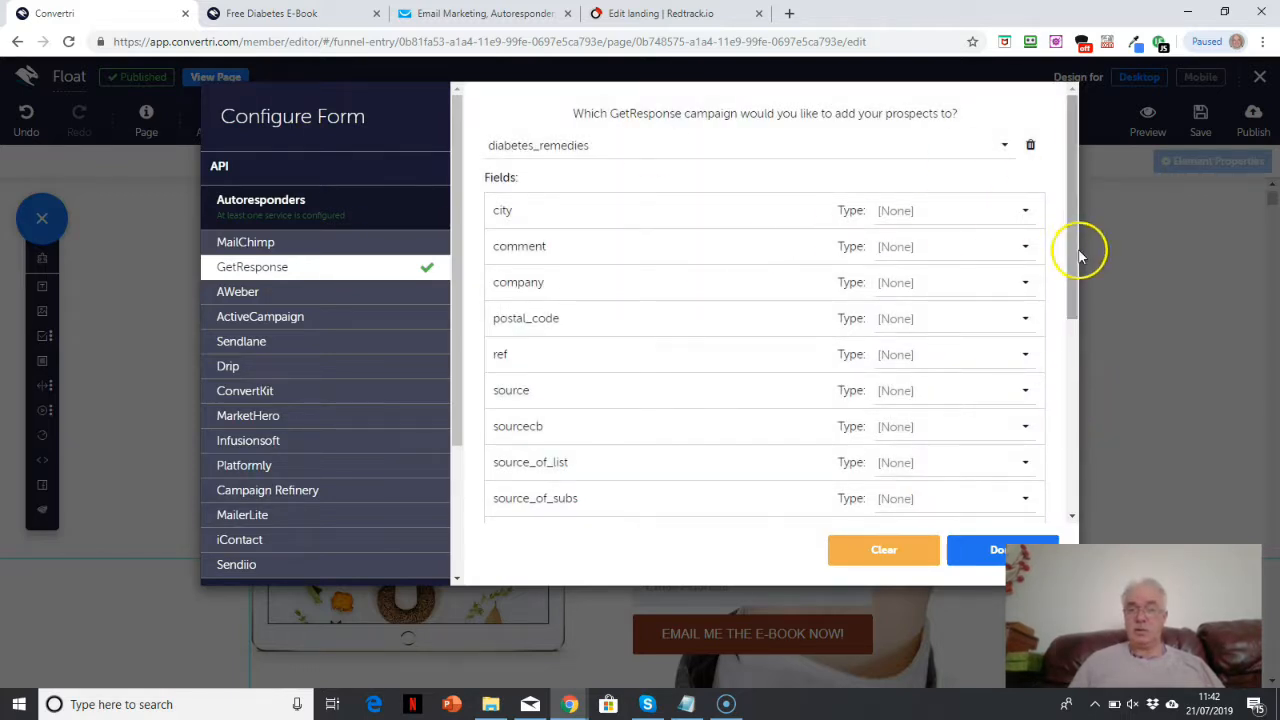
pyautogui.moveTo(1075, 251); pyautogui.dragTo(1083, 320)
pyautogui.moveTo(1095, 428); pyautogui.dragTo(1100, 477)
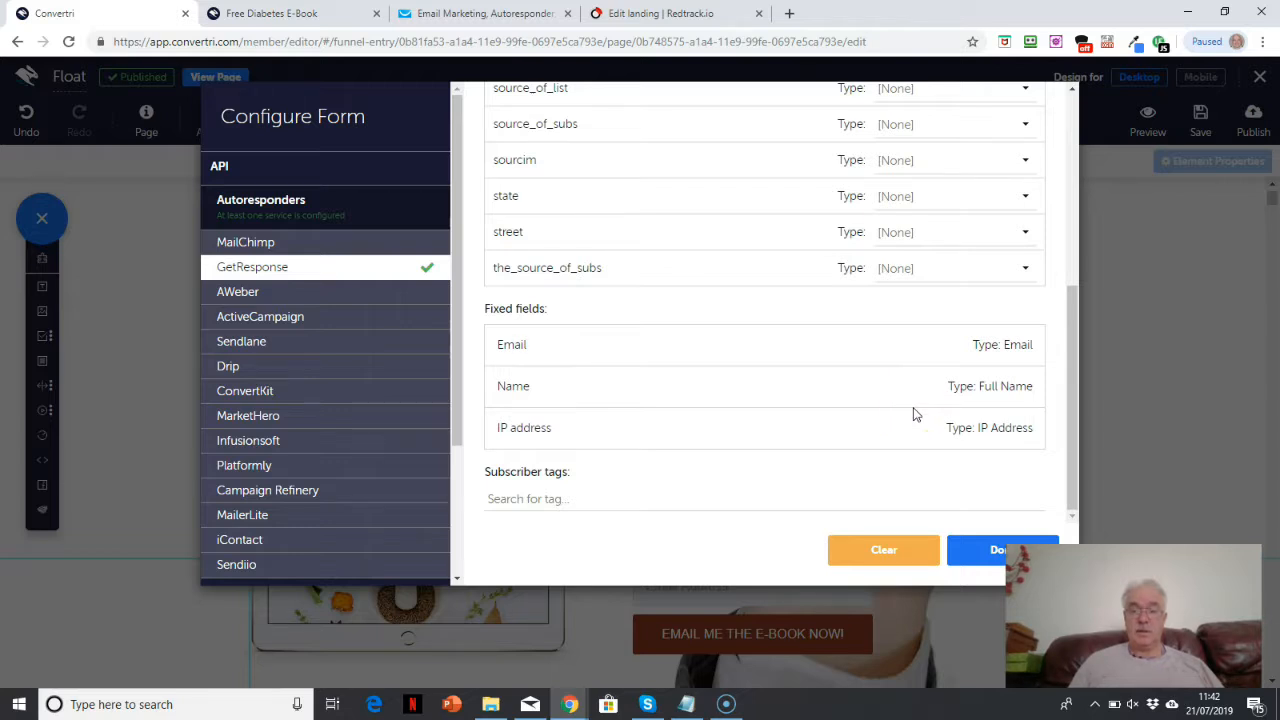
pyautogui.click(972, 560)
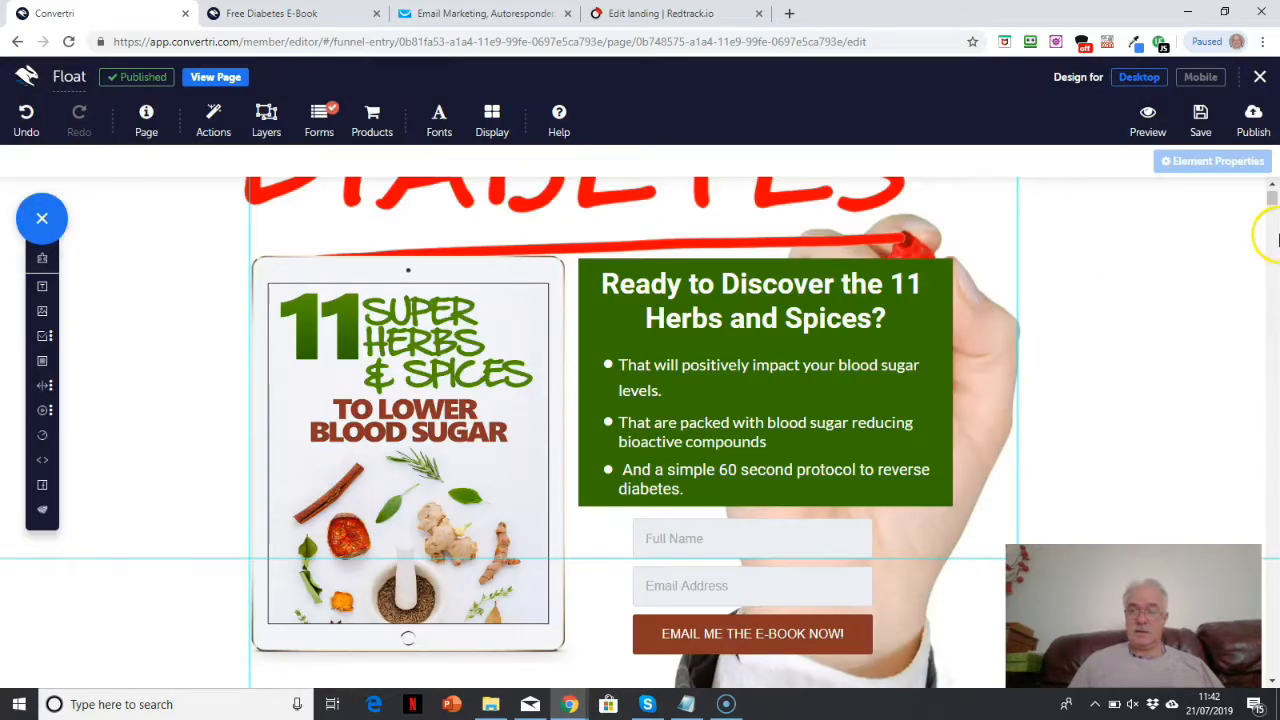
# Step: Select the Full Name input on the page and check its assigned field type and validation settings
pyautogui.scroll(-2, 1272, 198)
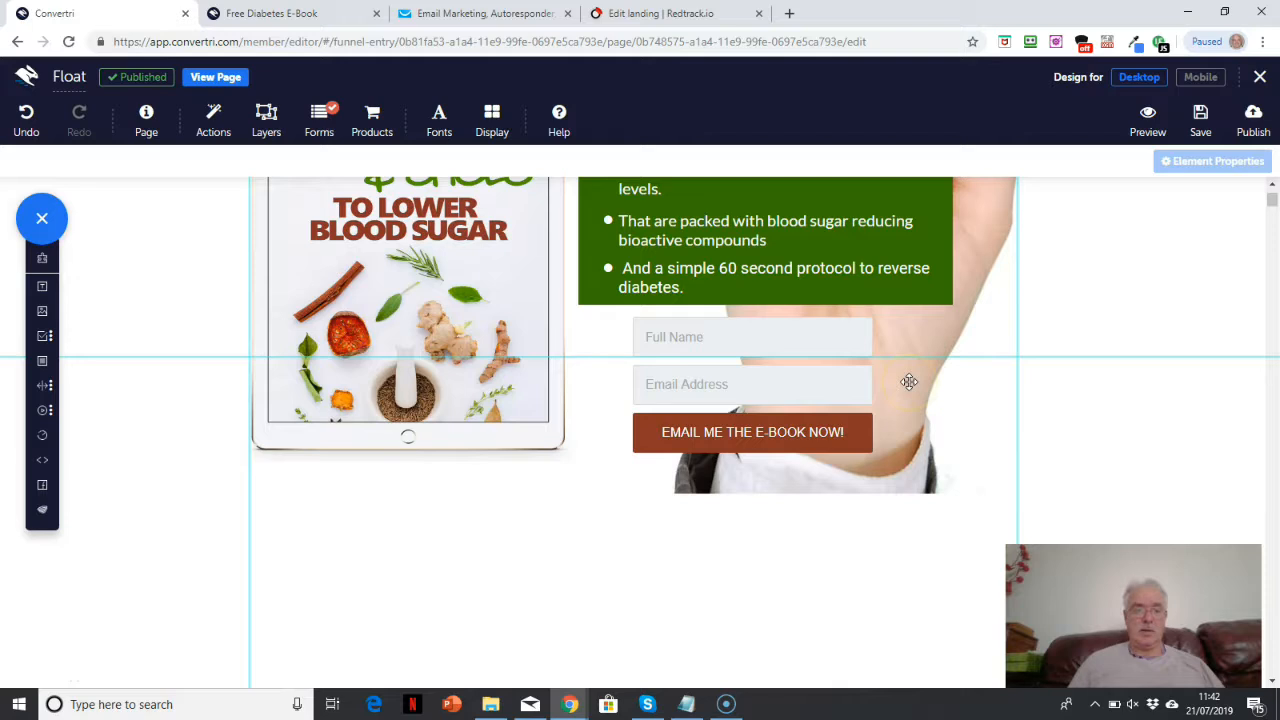
pyautogui.click(714, 336)
pyautogui.moveTo(714, 336); pyautogui.dragTo(714, 337)
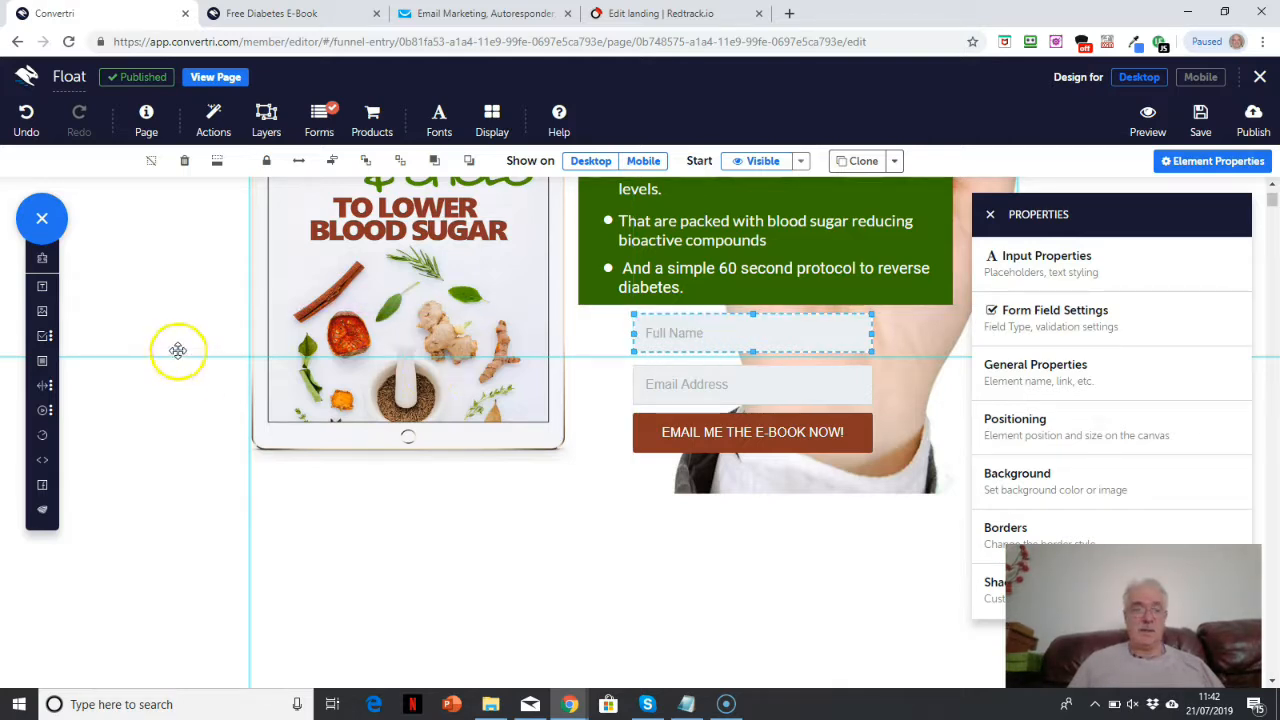
pyautogui.moveTo(44, 345)
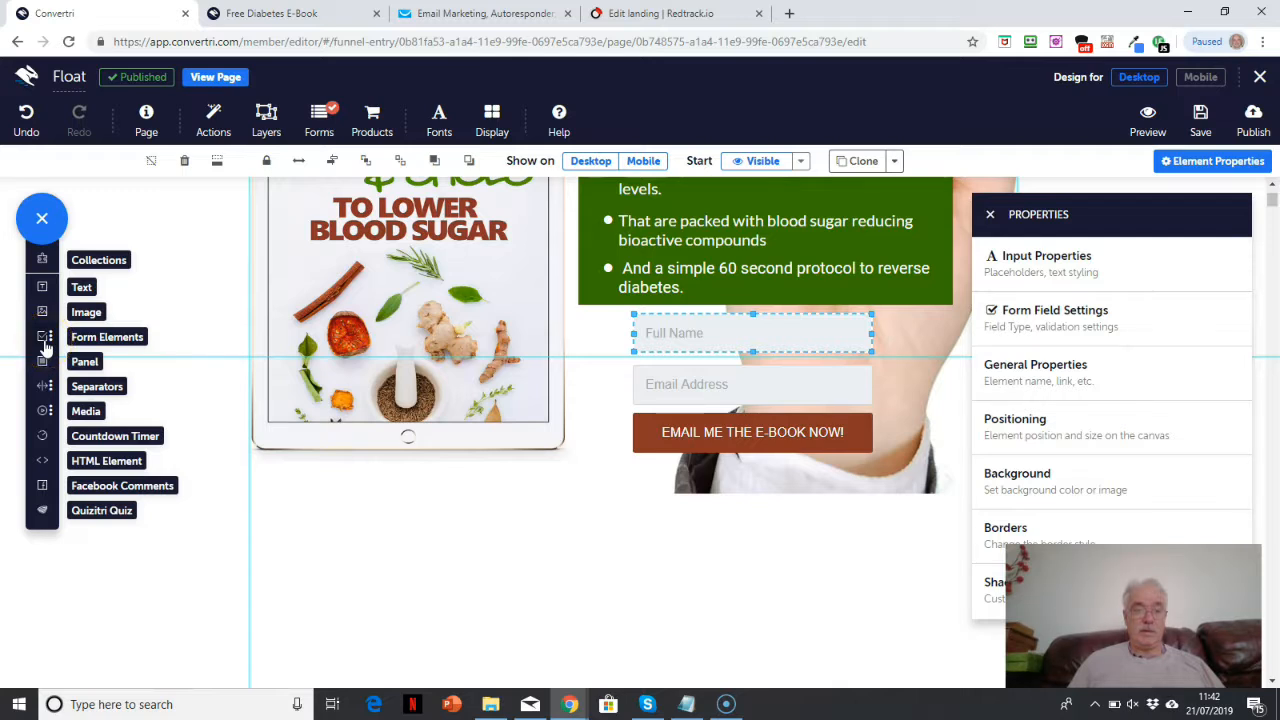
pyautogui.click(88, 340)
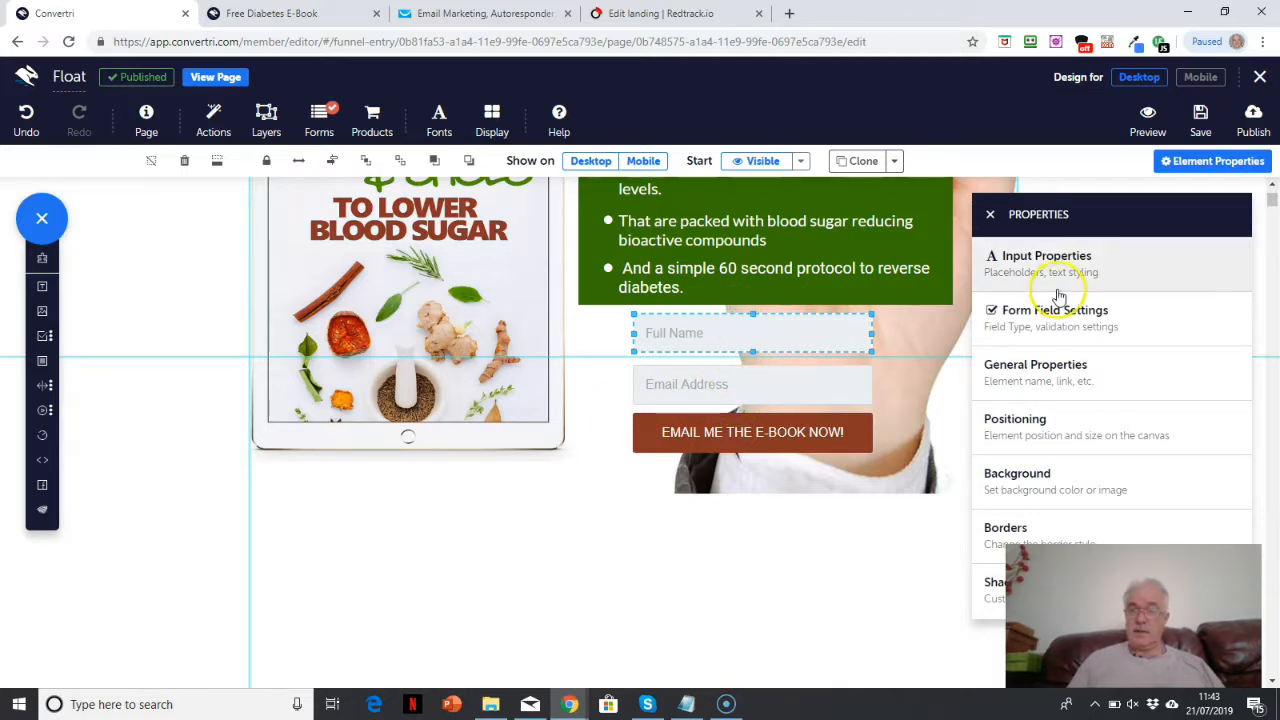
pyautogui.click(1064, 320)
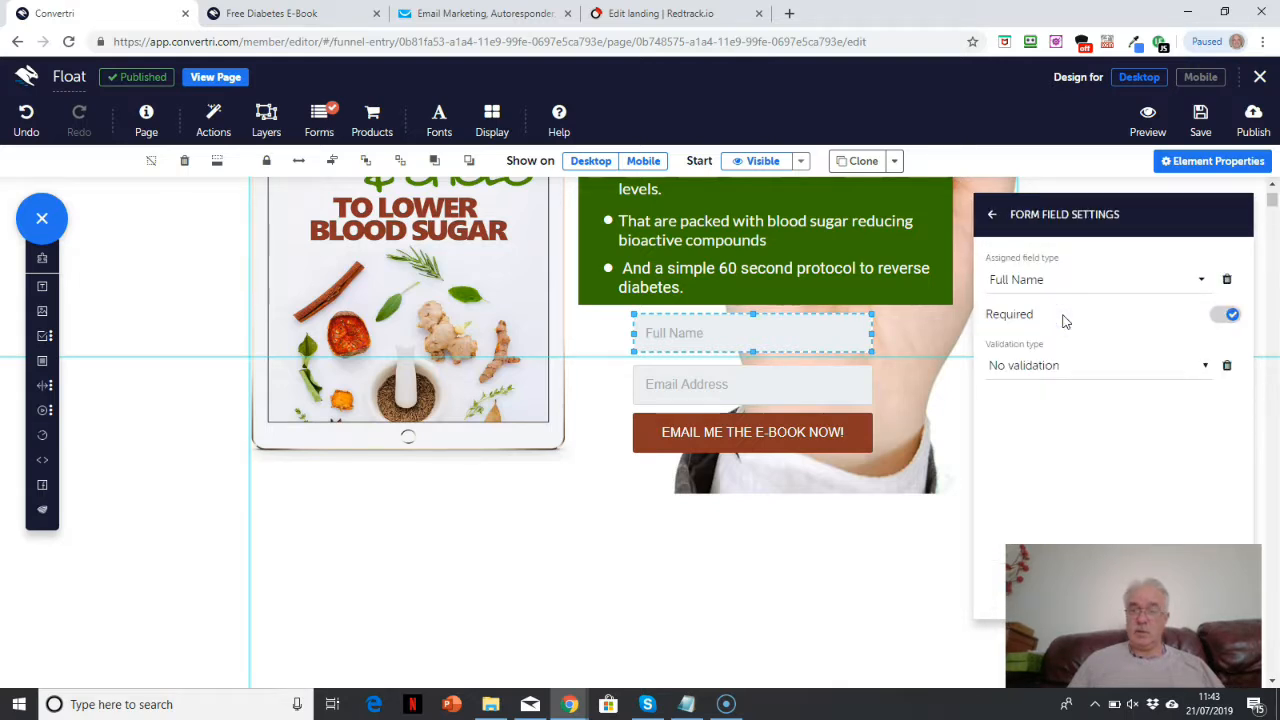
pyautogui.click(1203, 285)
pyautogui.click(1203, 284)
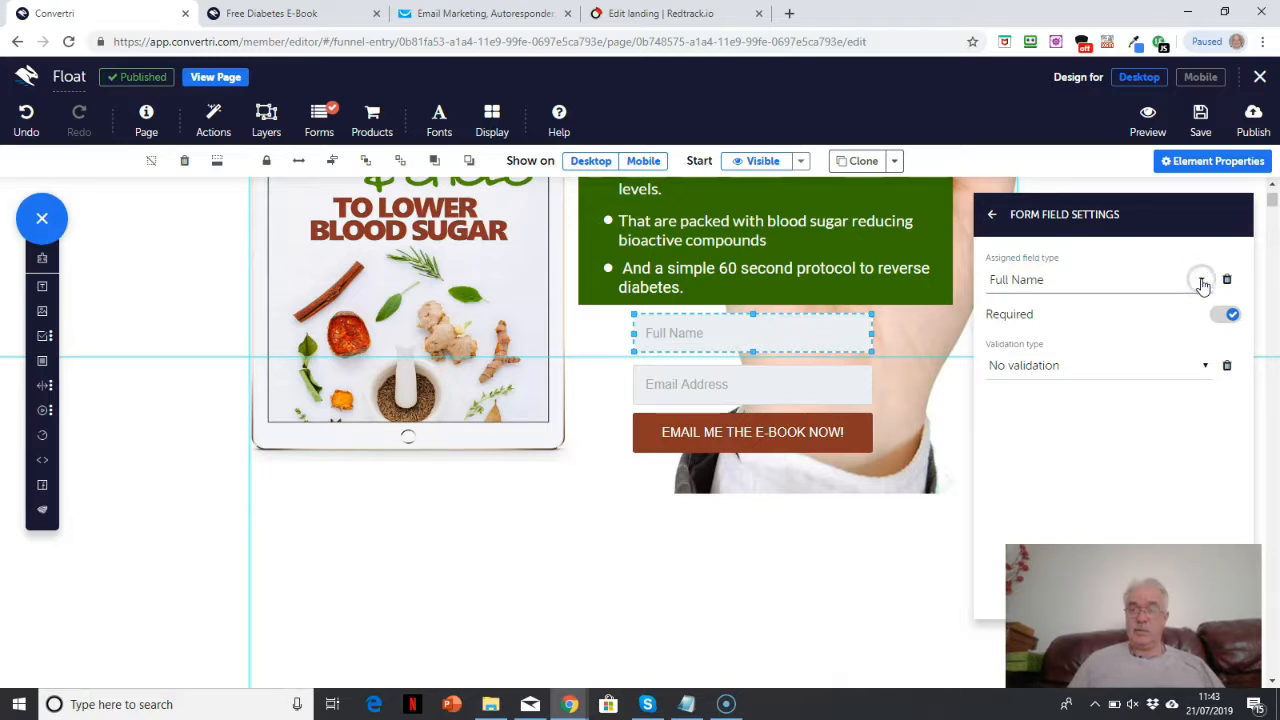
pyautogui.click(1203, 286)
# Step: Check the form field settings of the Email Address input, including its assigned field type
pyautogui.click(766, 386)
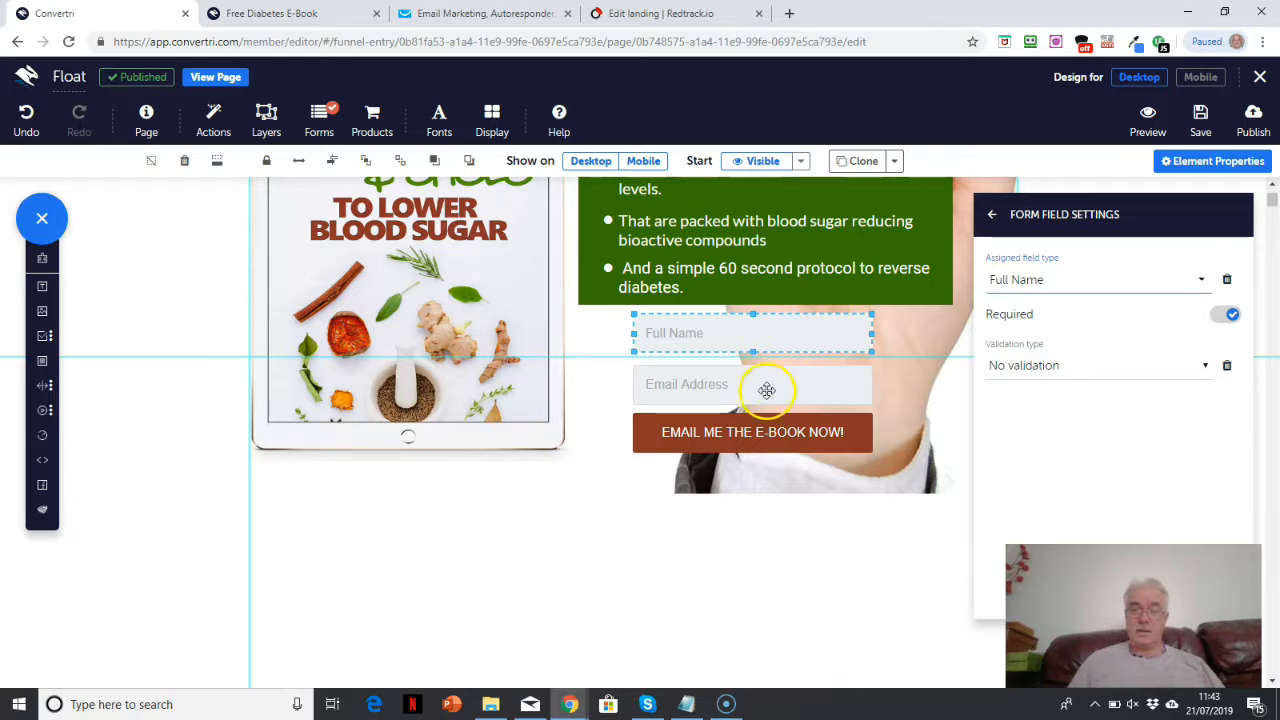
pyautogui.click(1203, 284)
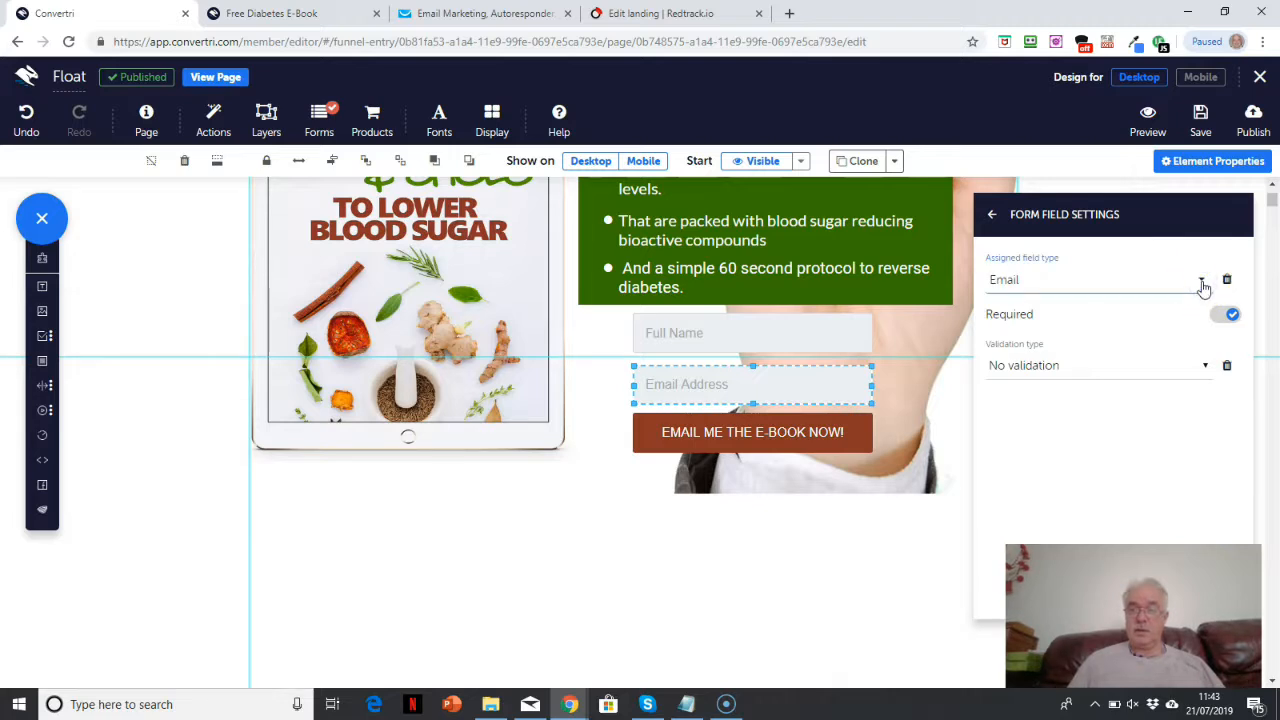
pyautogui.click(1203, 284)
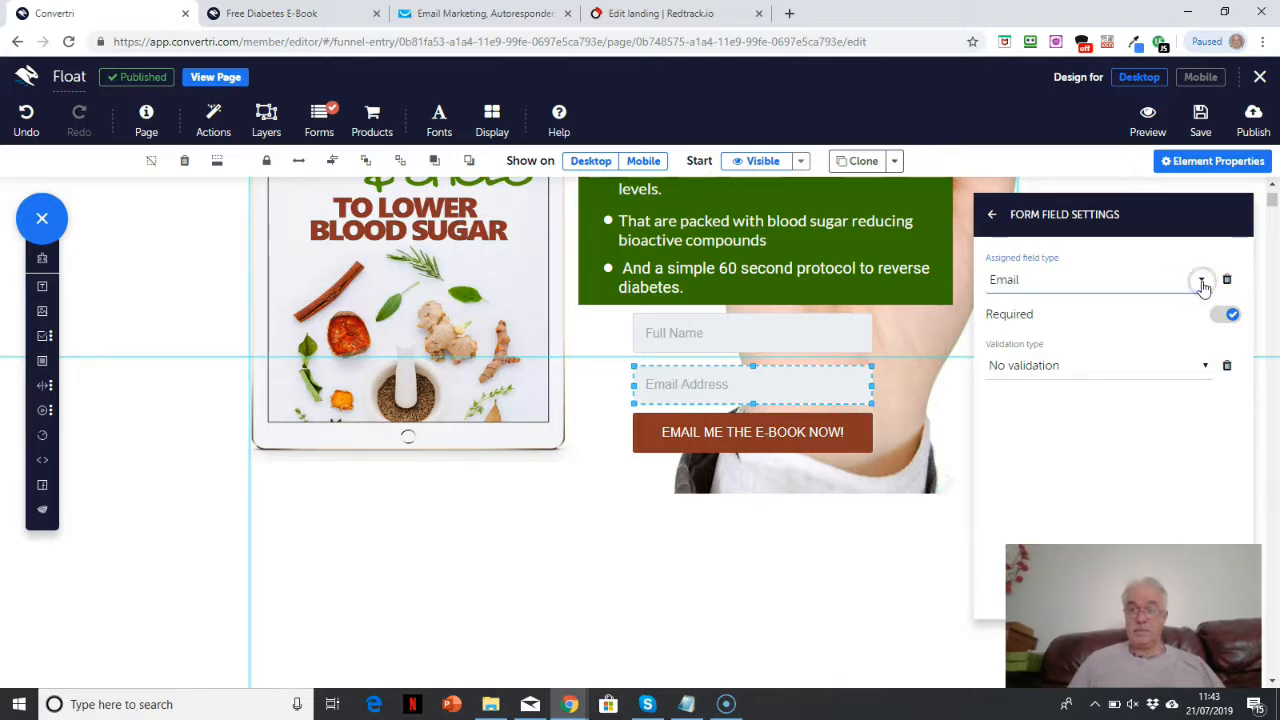
pyautogui.click(801, 386)
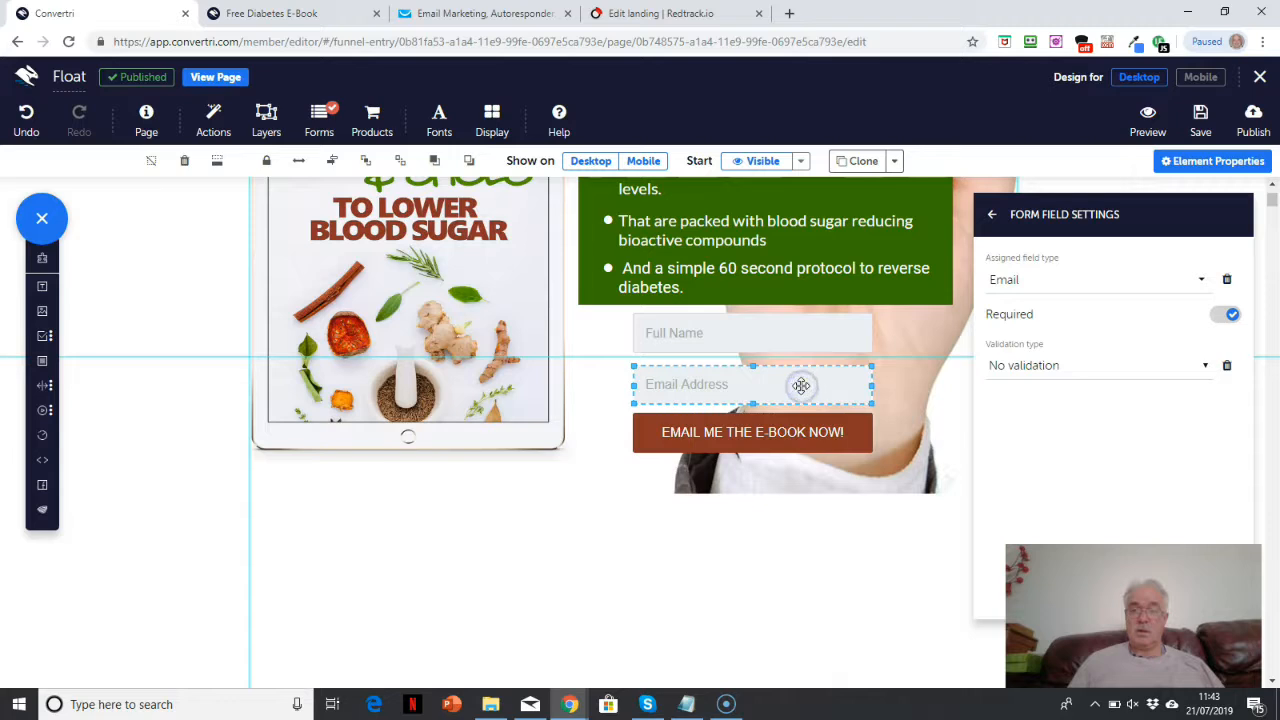
pyautogui.click(609, 409)
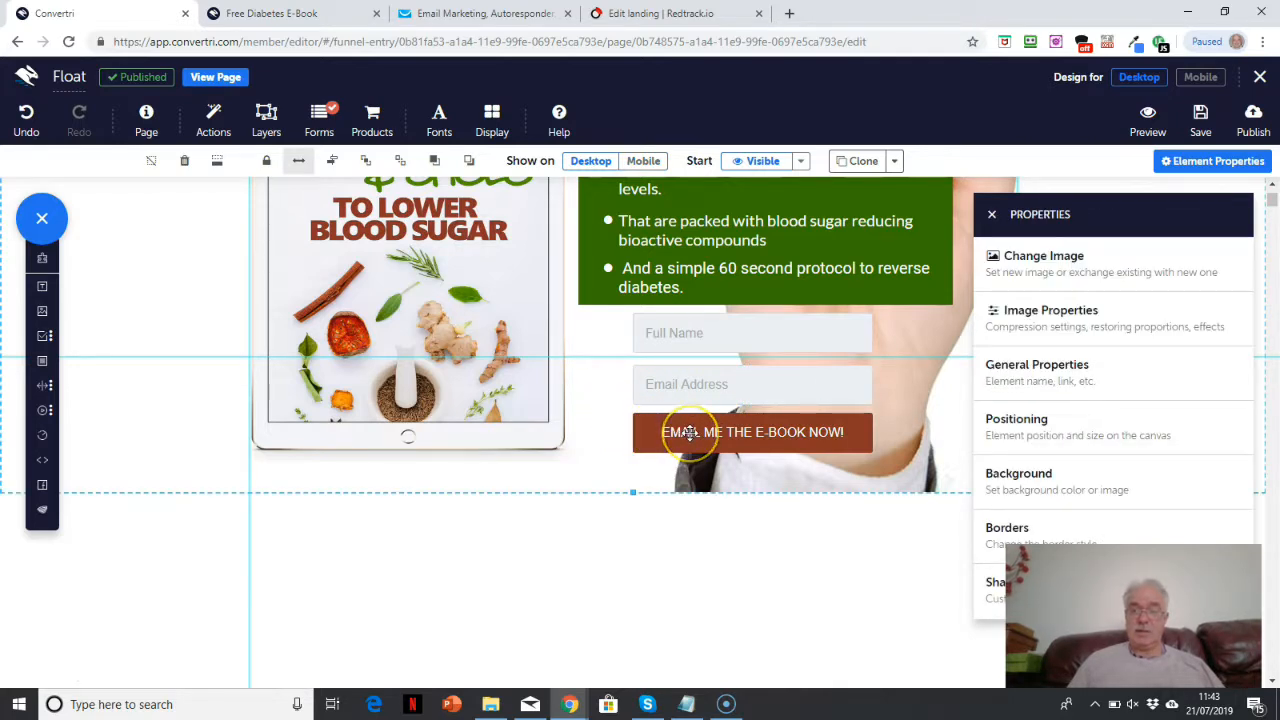
# Step: Review the form's Thank You Page URL setting, highlighting the tracking click link used as the redirect, and close the form configuration
pyautogui.click(318, 130)
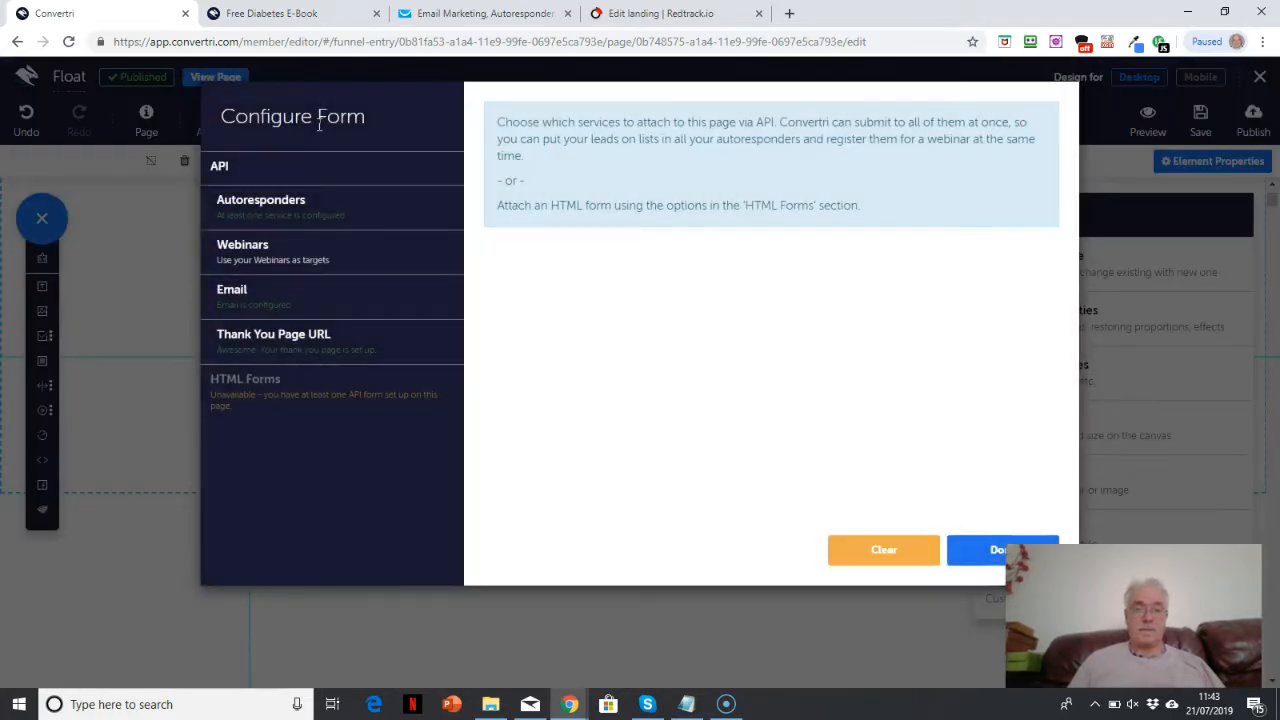
pyautogui.click(319, 340)
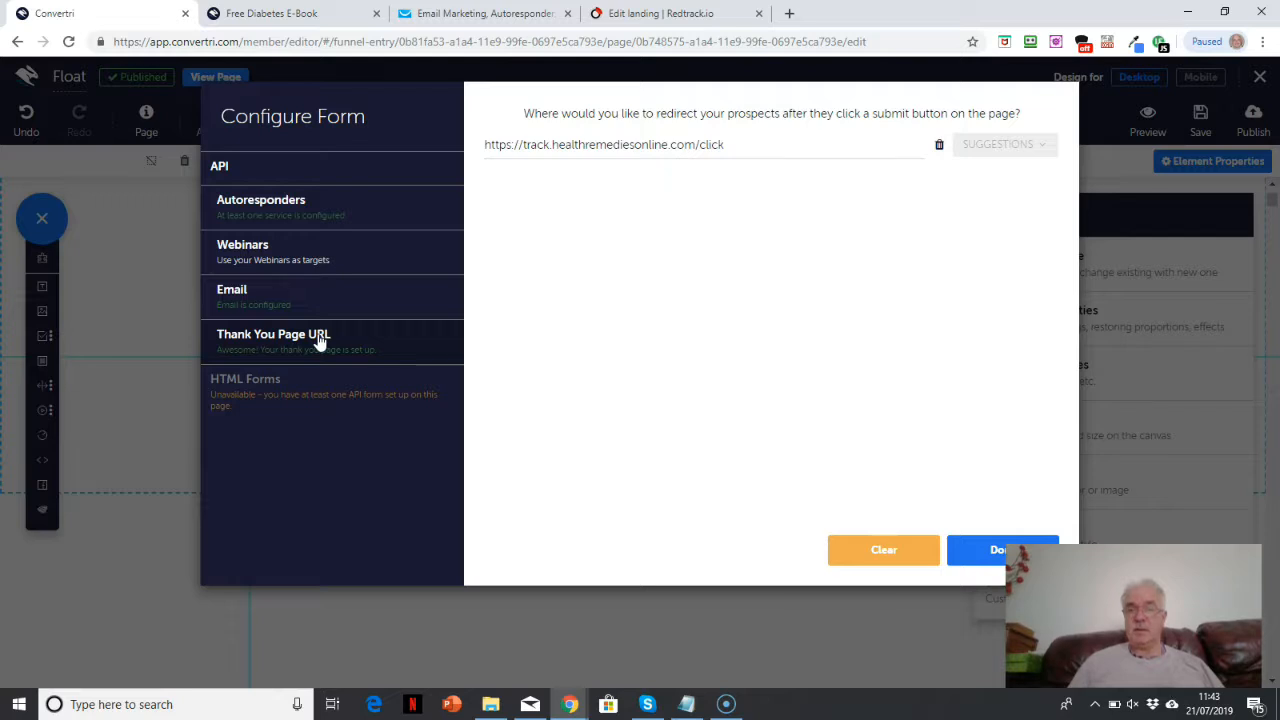
pyautogui.click(746, 150)
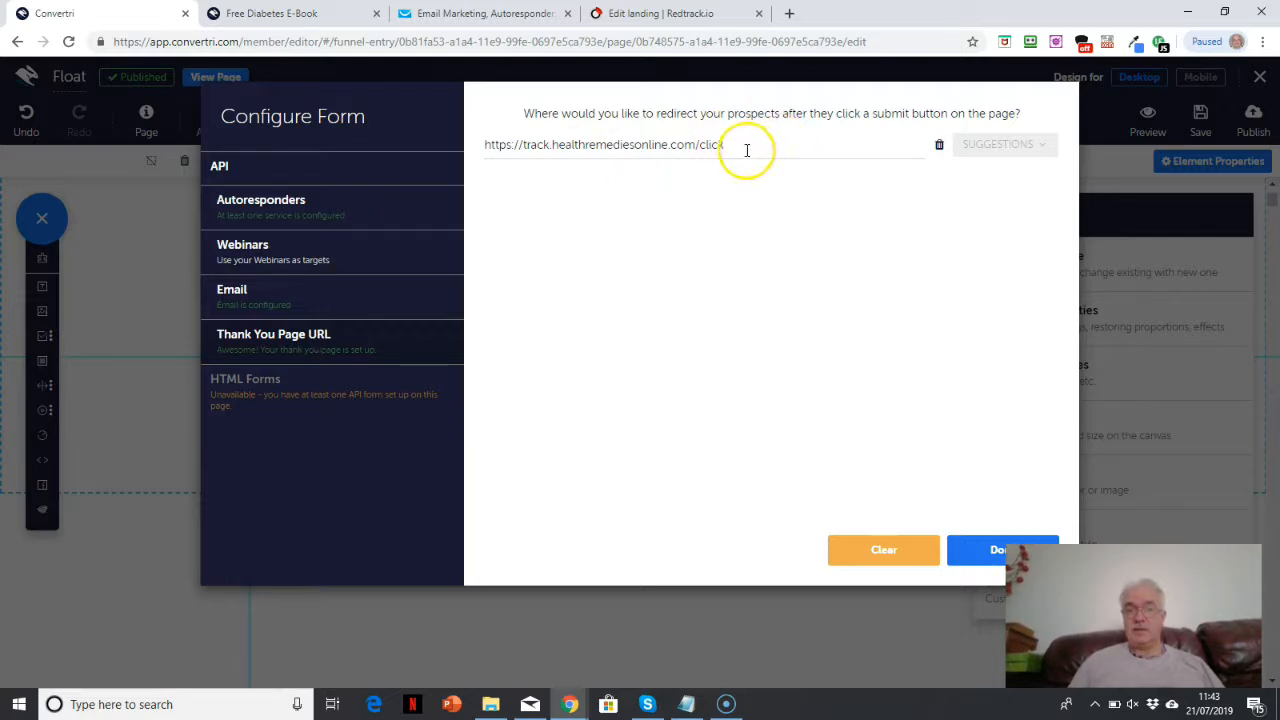
pyautogui.moveTo(746, 150); pyautogui.dragTo(484, 144)
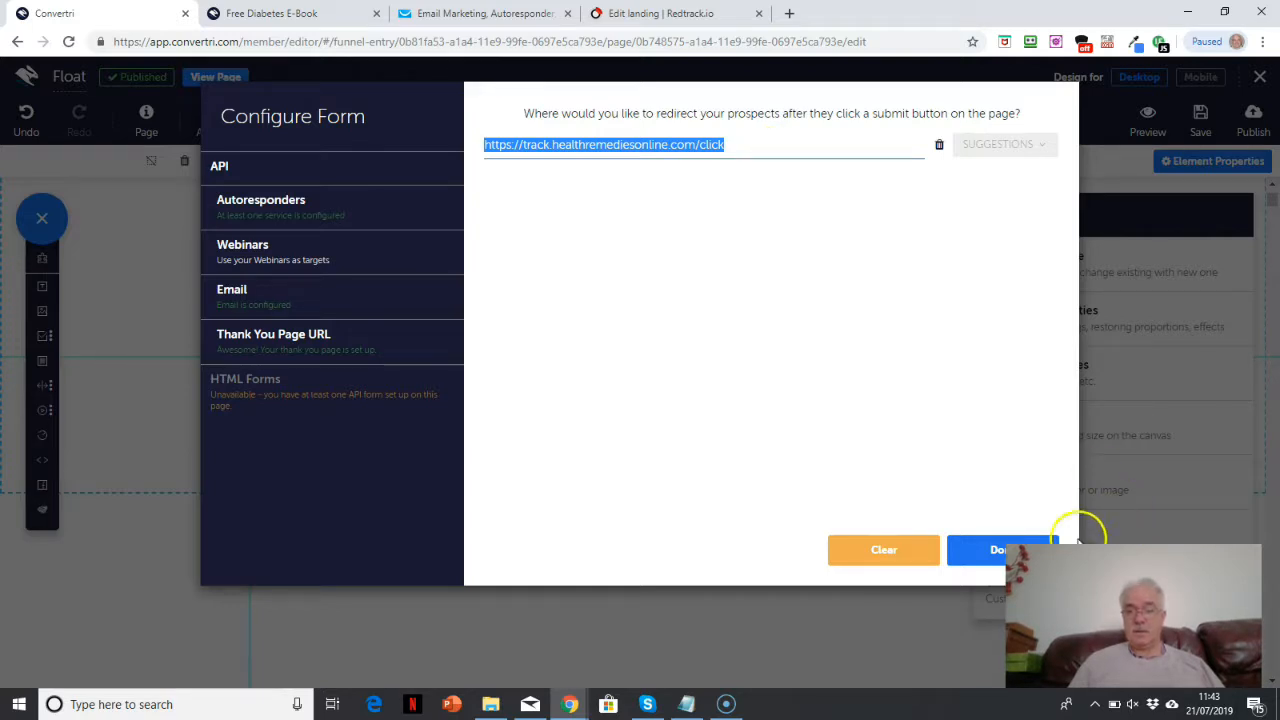
pyautogui.click(991, 551)
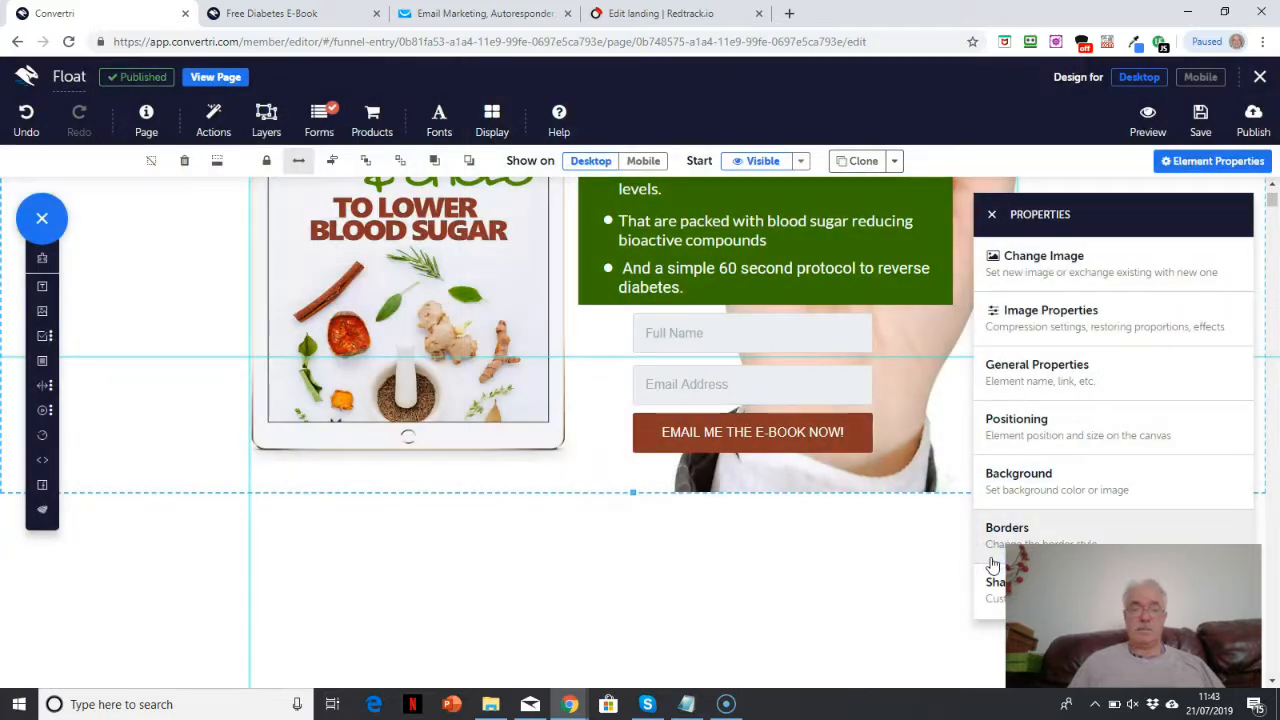
# Step: Recheck the thank-you page redirect in the form configuration, accept the form settings and save the page
pyautogui.click(320, 133)
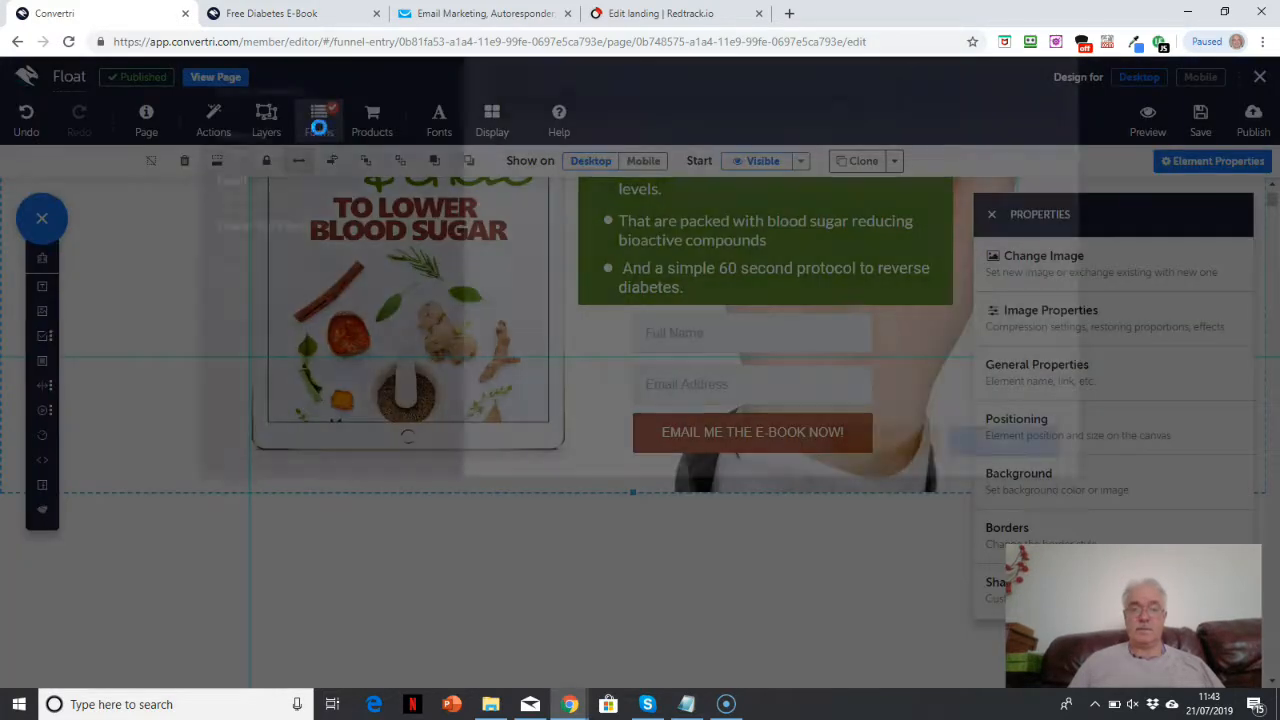
pyautogui.click(351, 343)
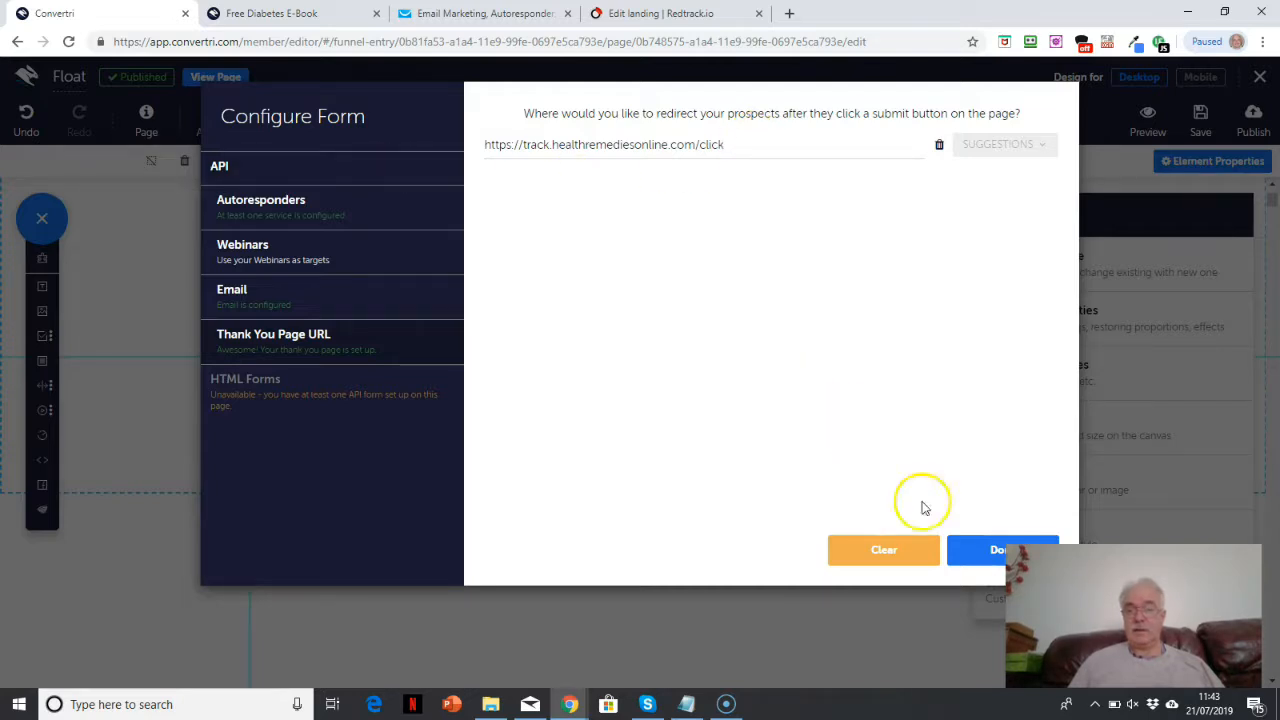
pyautogui.click(973, 553)
pyautogui.click(1200, 118)
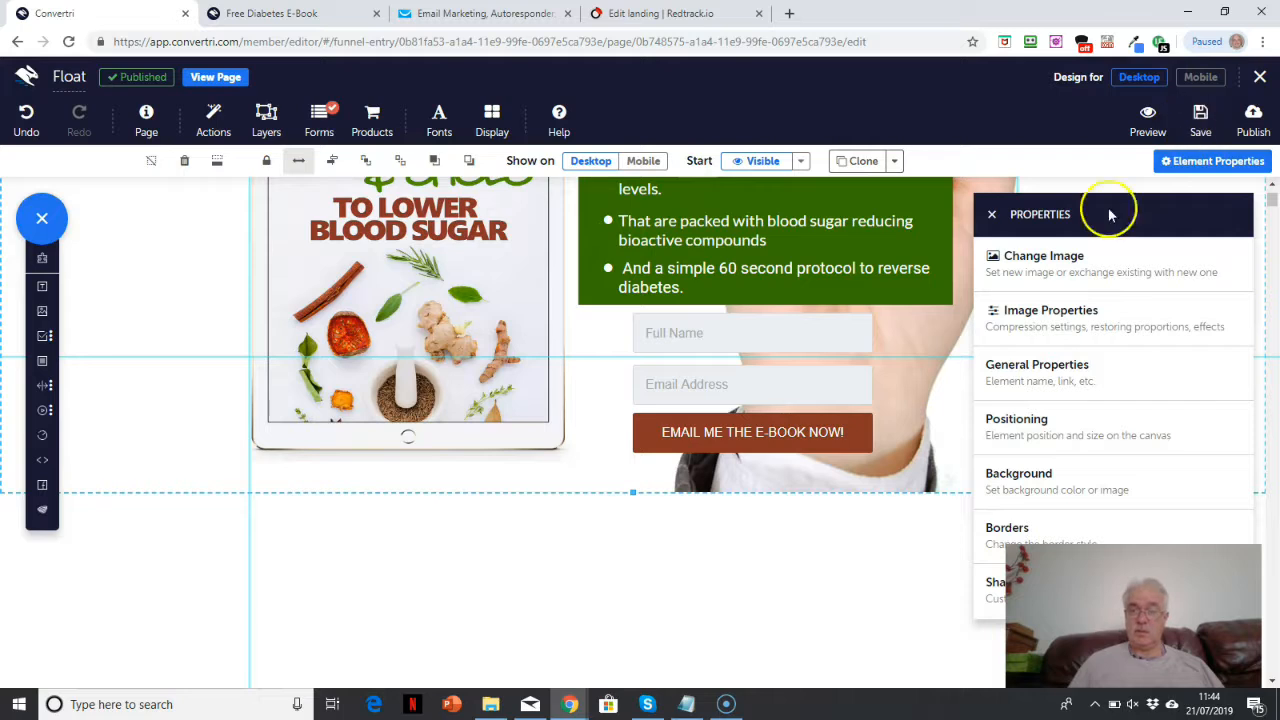
pyautogui.click(990, 525)
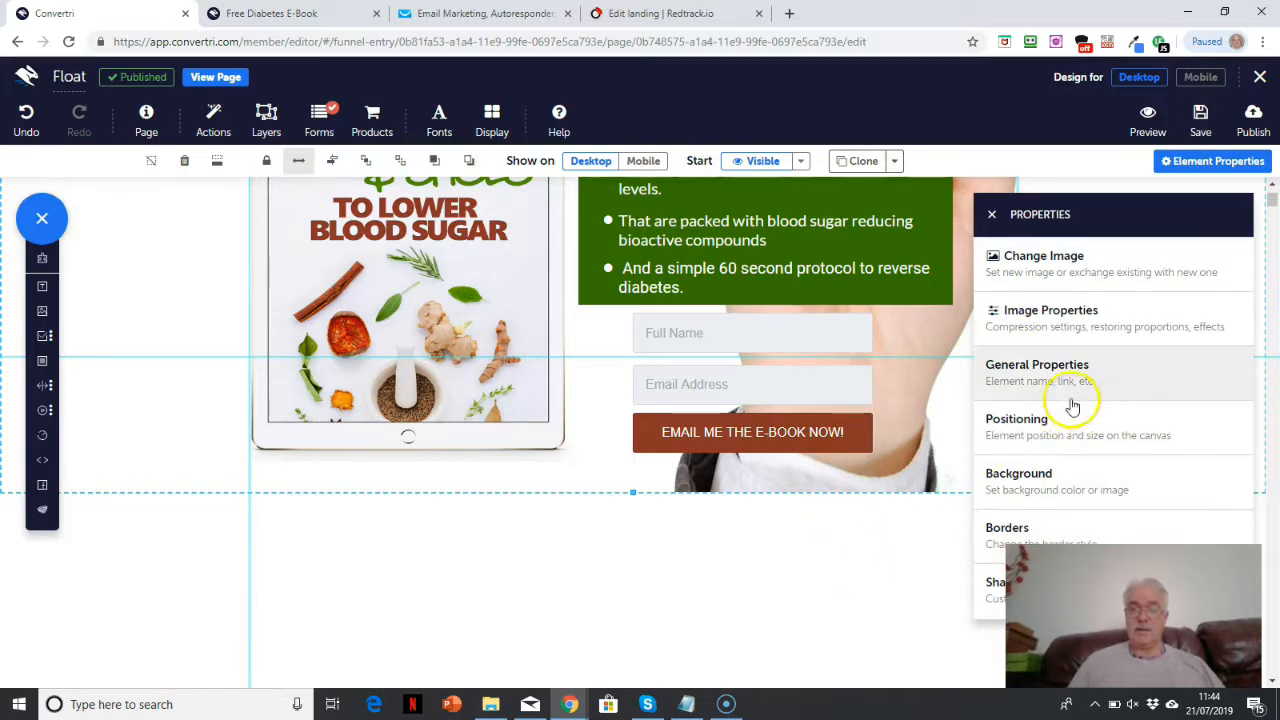